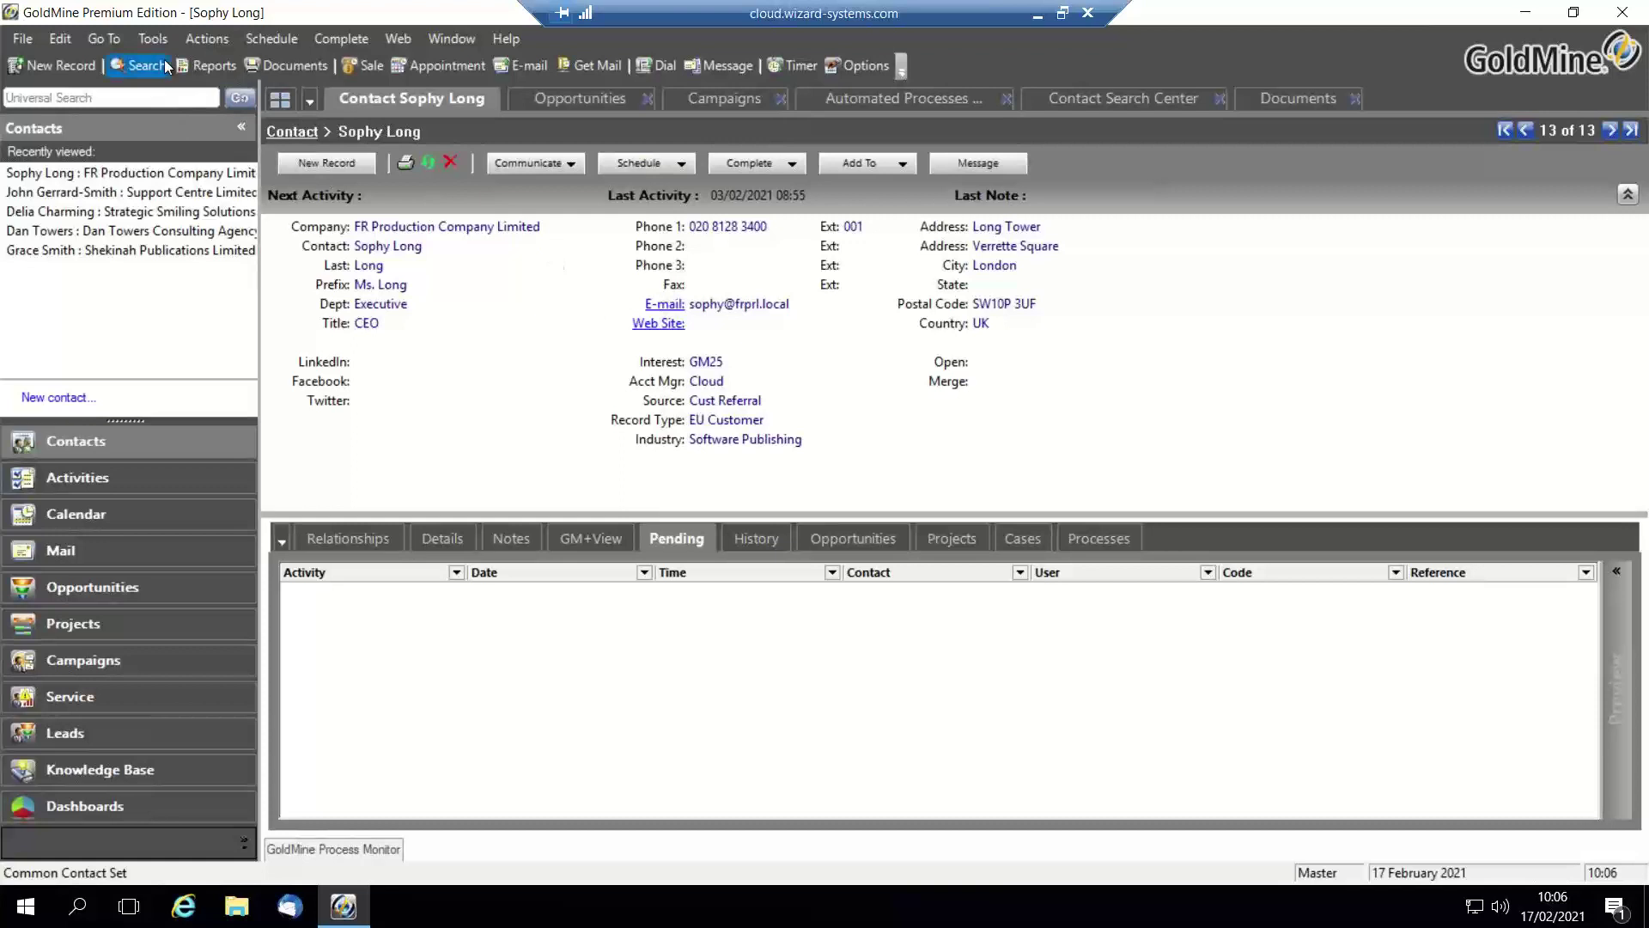
Step: Open the Automated Processes Center via Tools > Automated Processes > Manage Processes
left_click(153, 40)
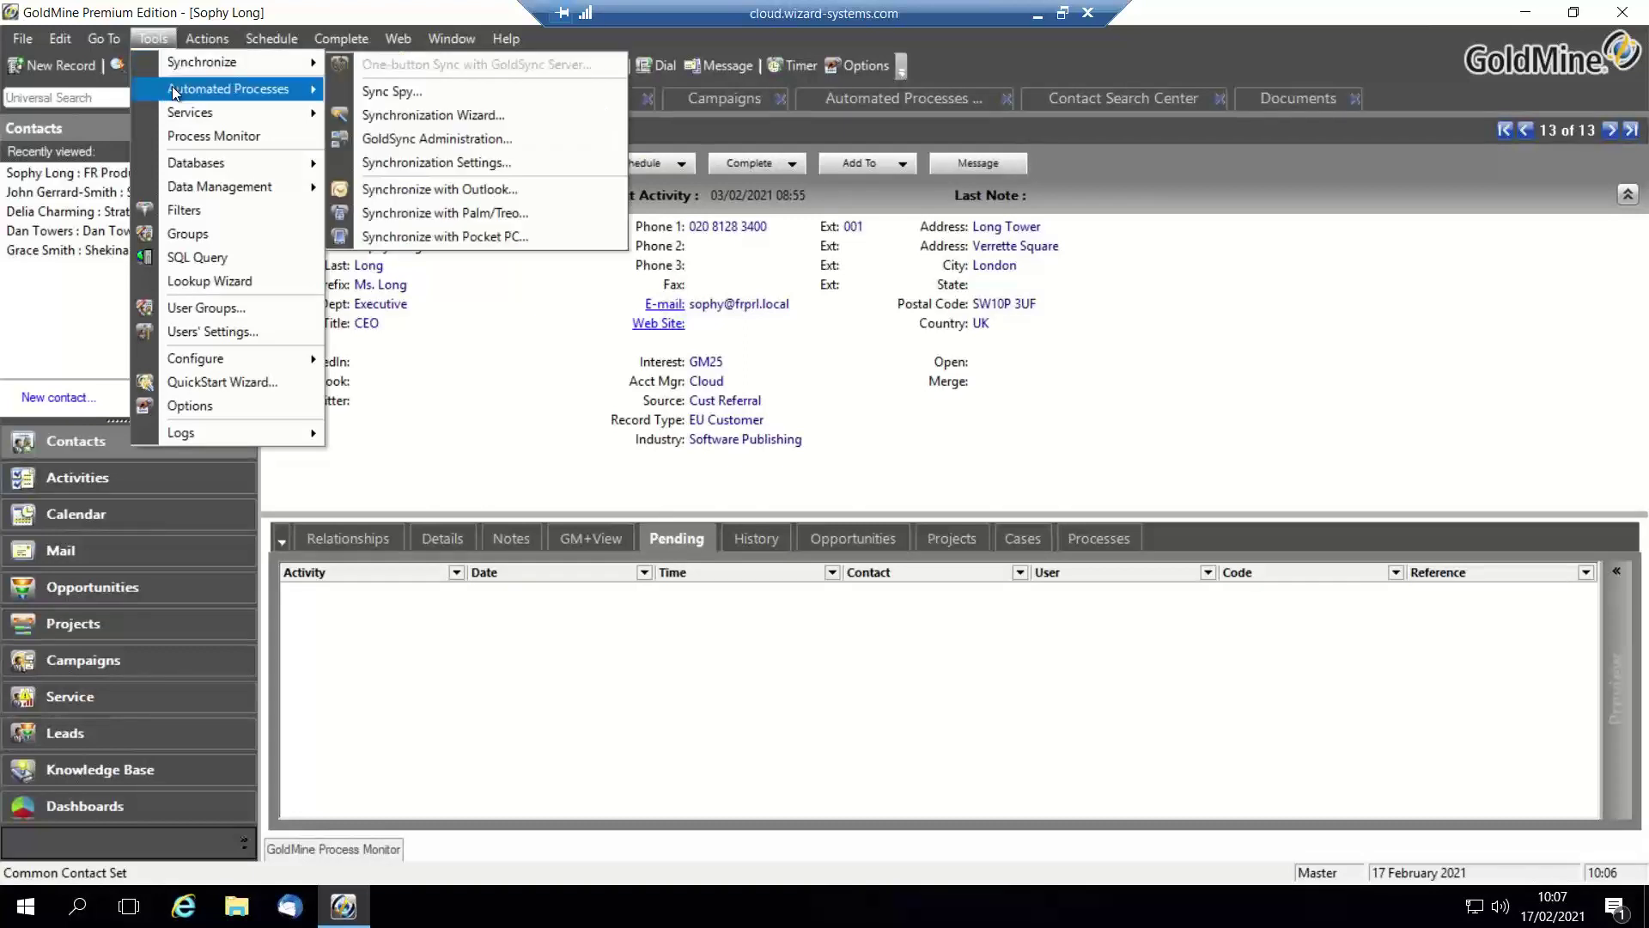
mouse_move(177, 89)
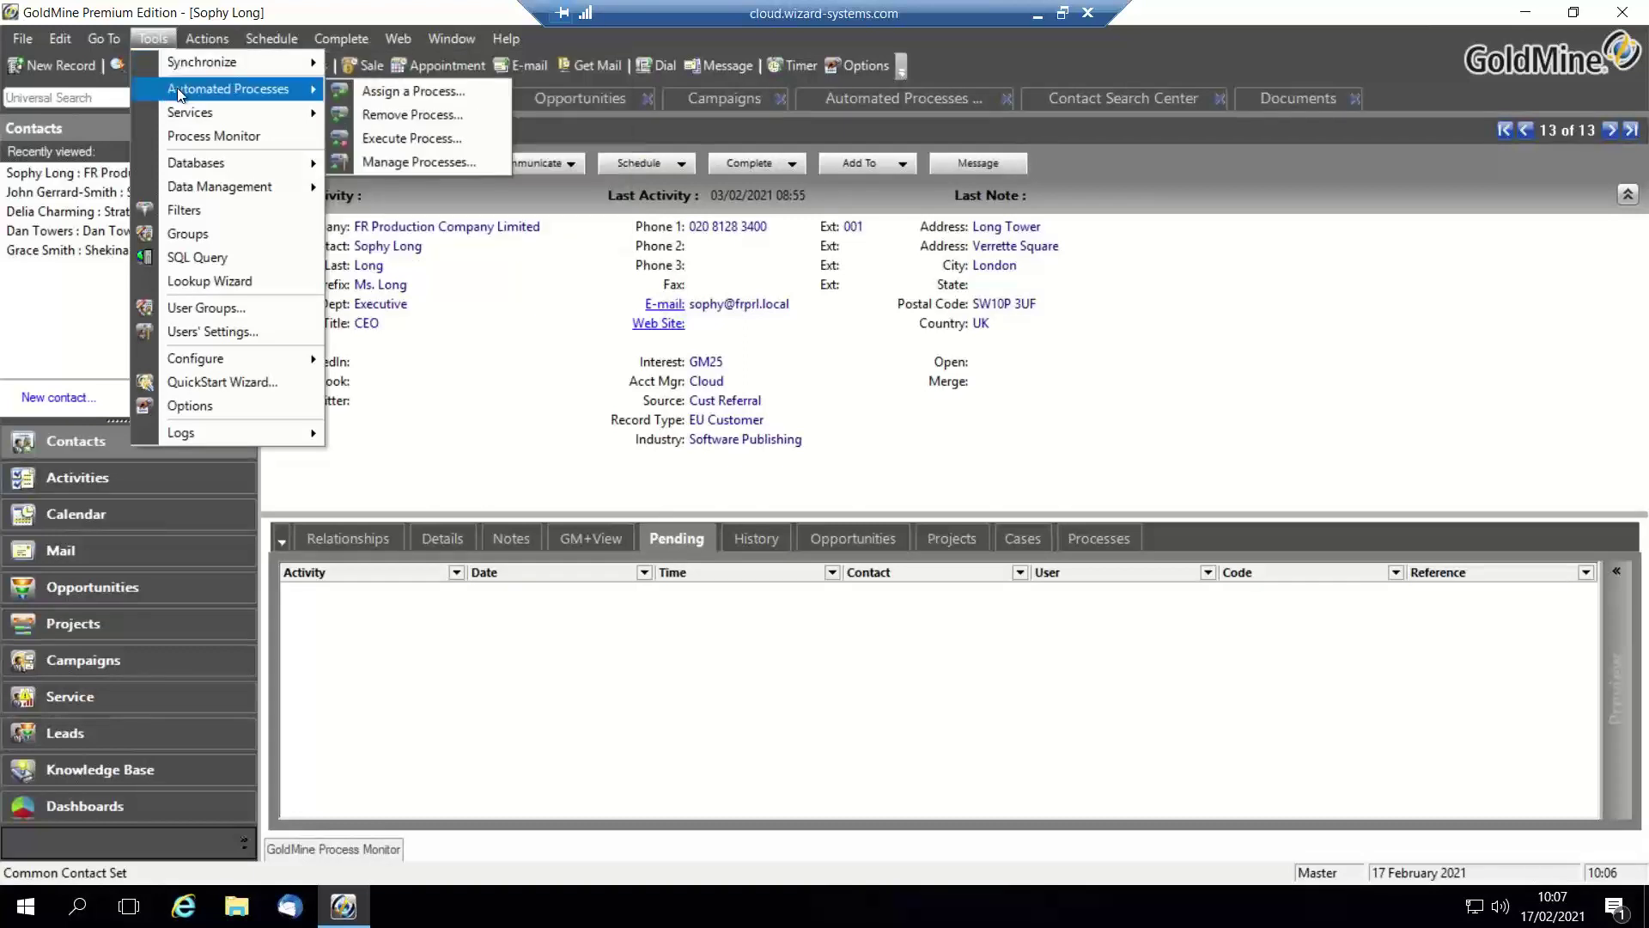
left_click(435, 166)
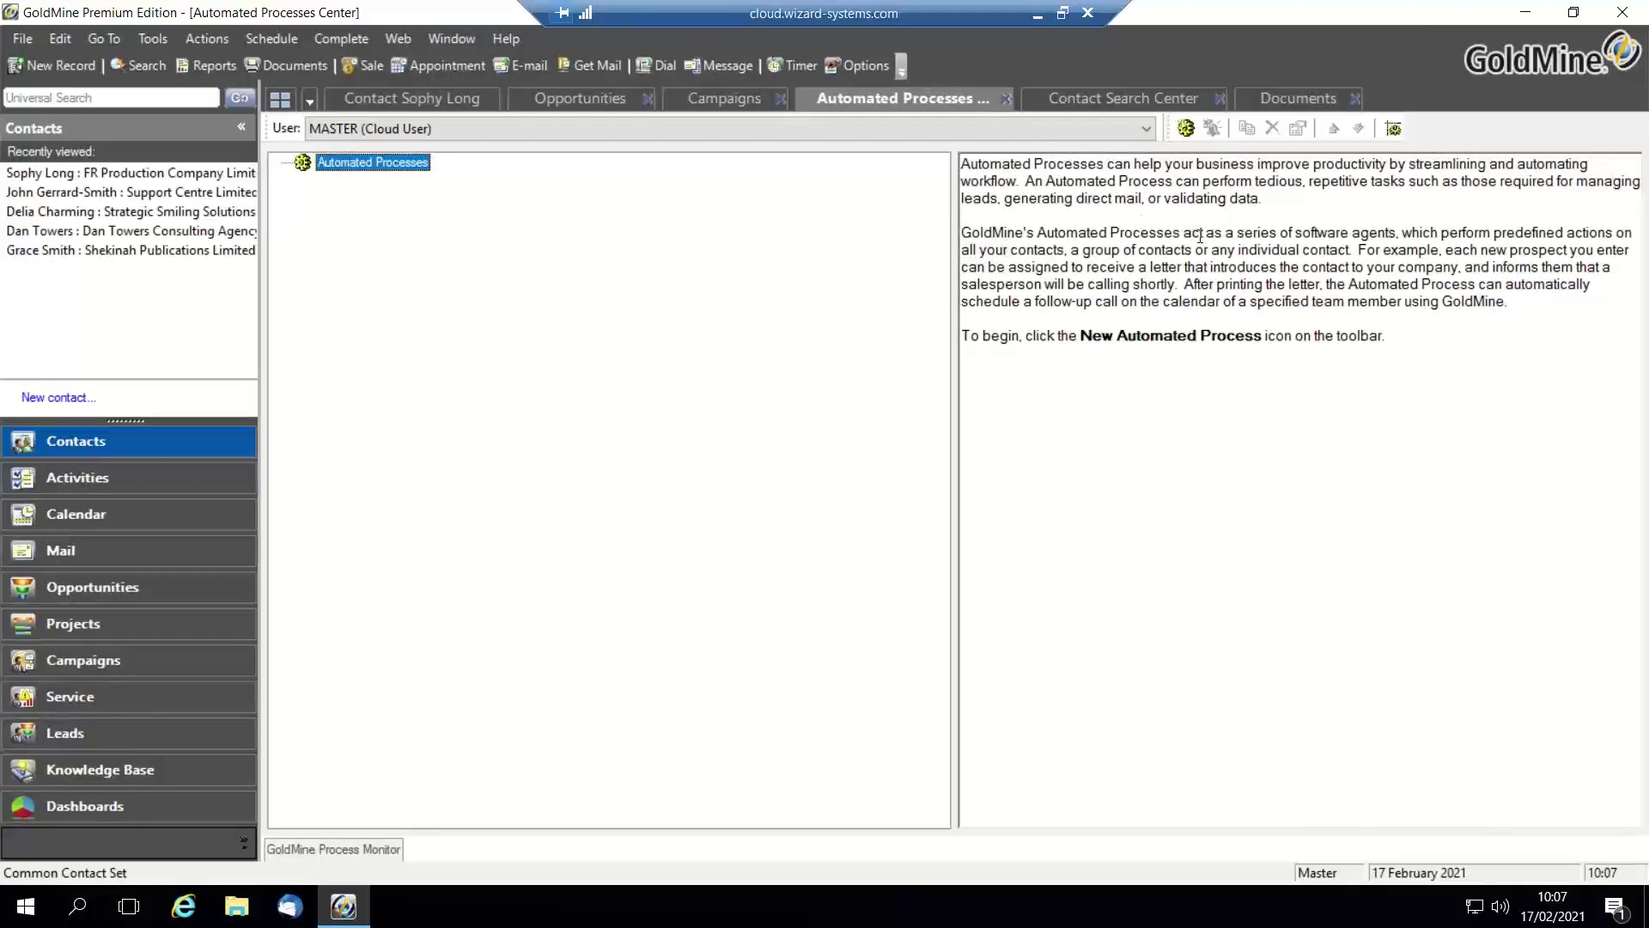
Step: Open the second database's Automated Processes Center, listing processes like 30 Day Warranty on Product
left_click(1187, 129)
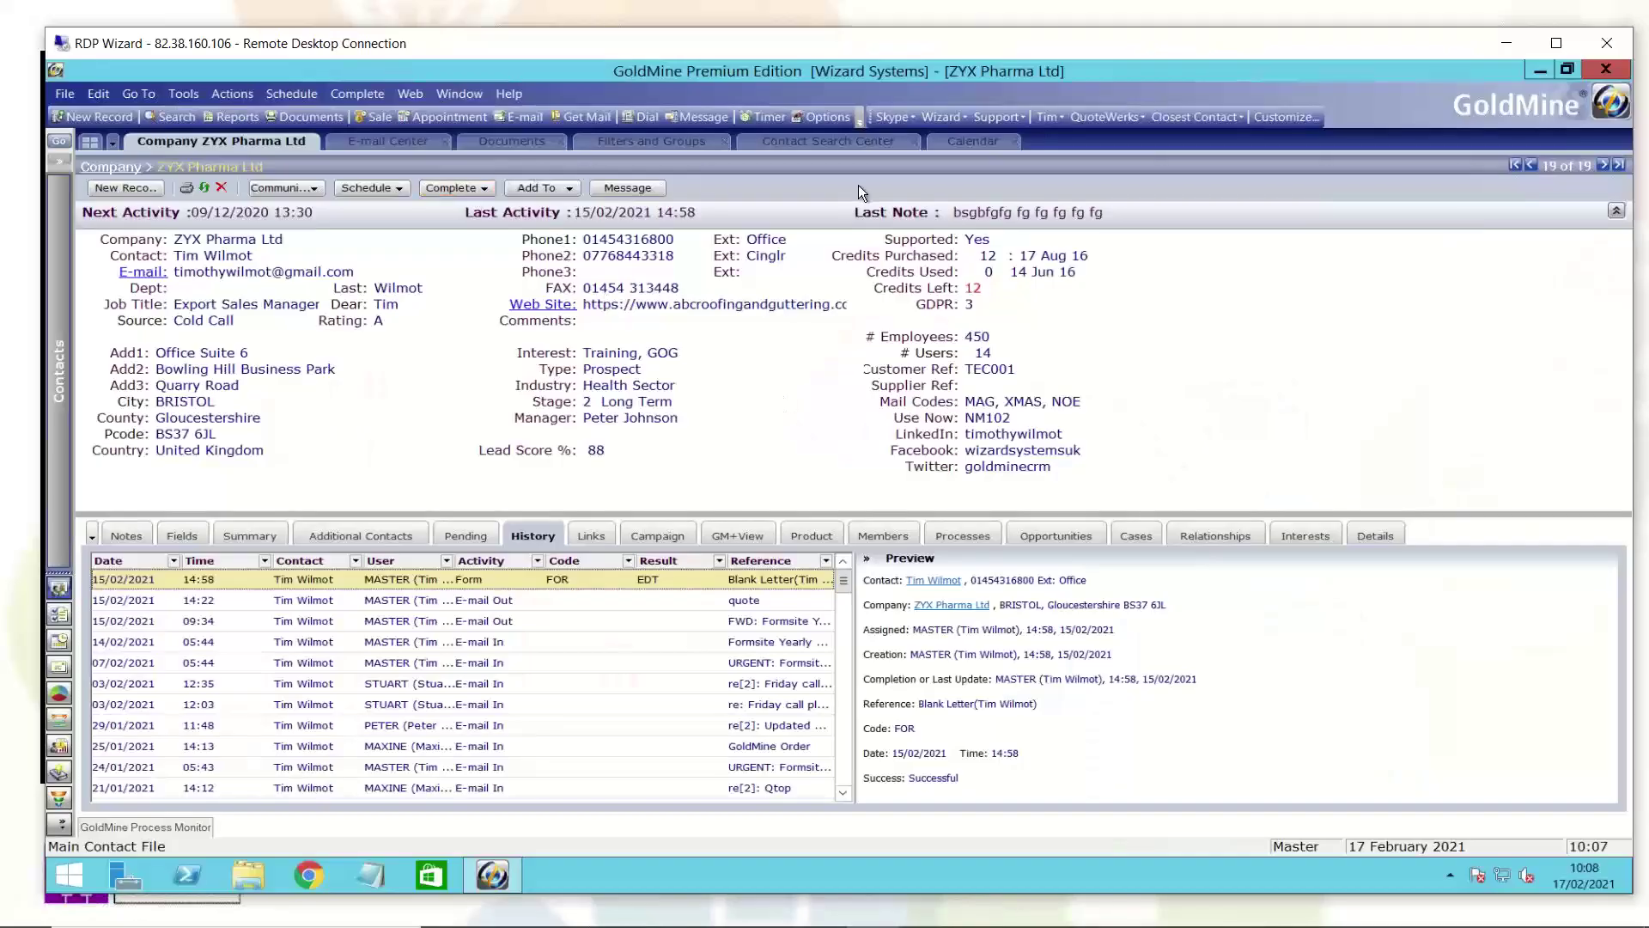
left_click(185, 95)
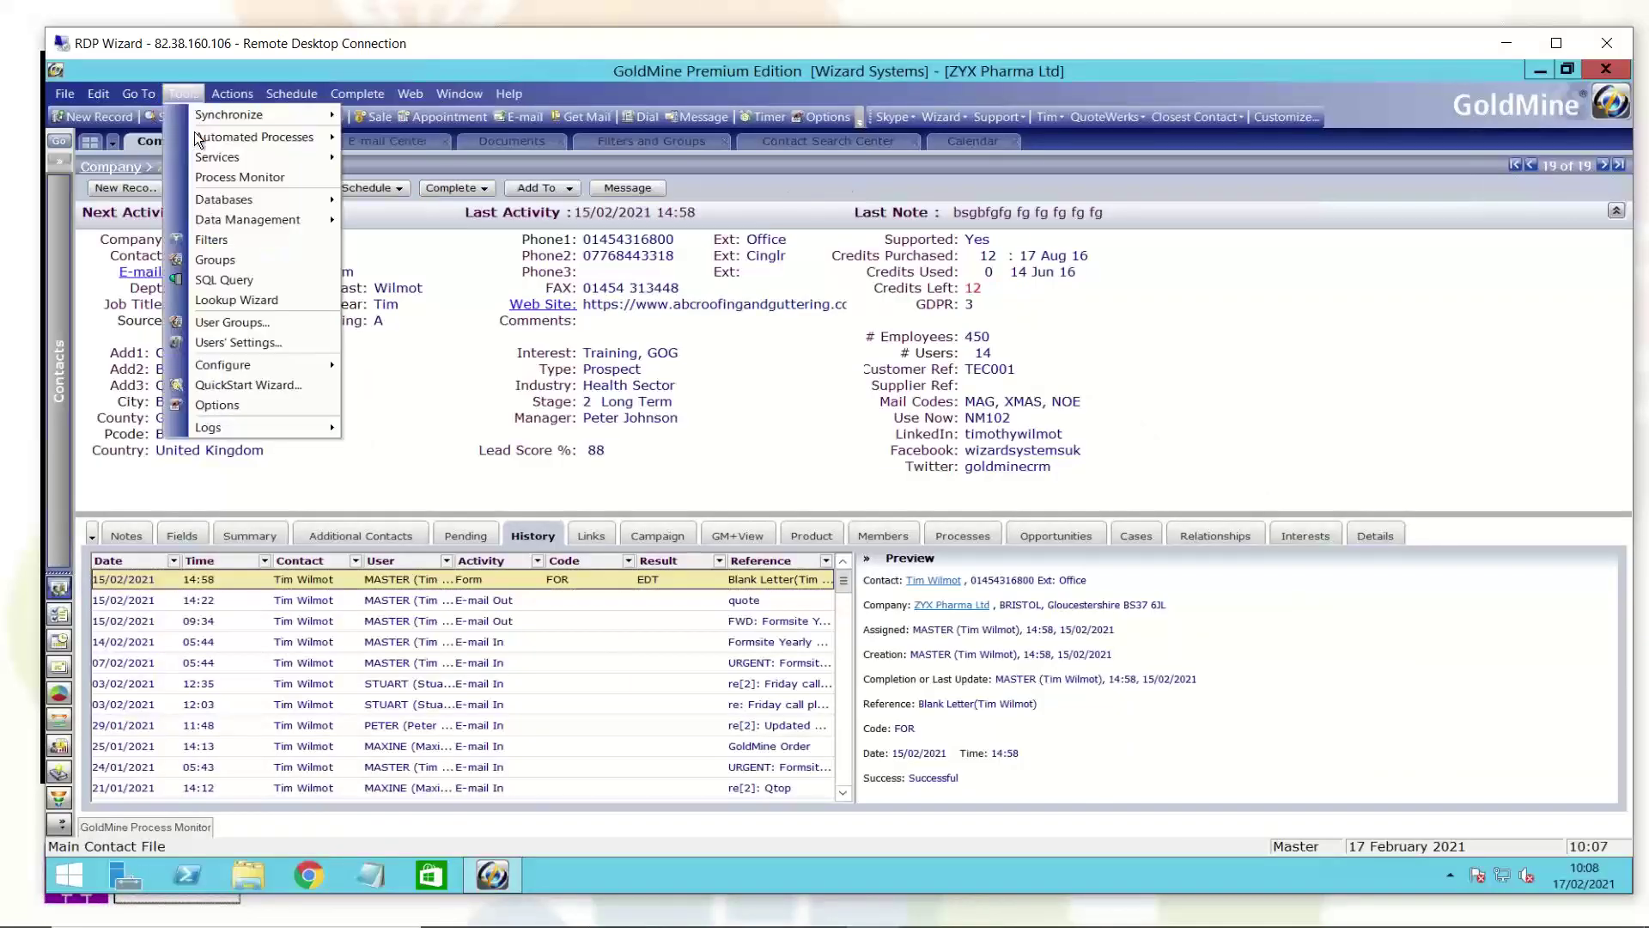
mouse_move(235, 137)
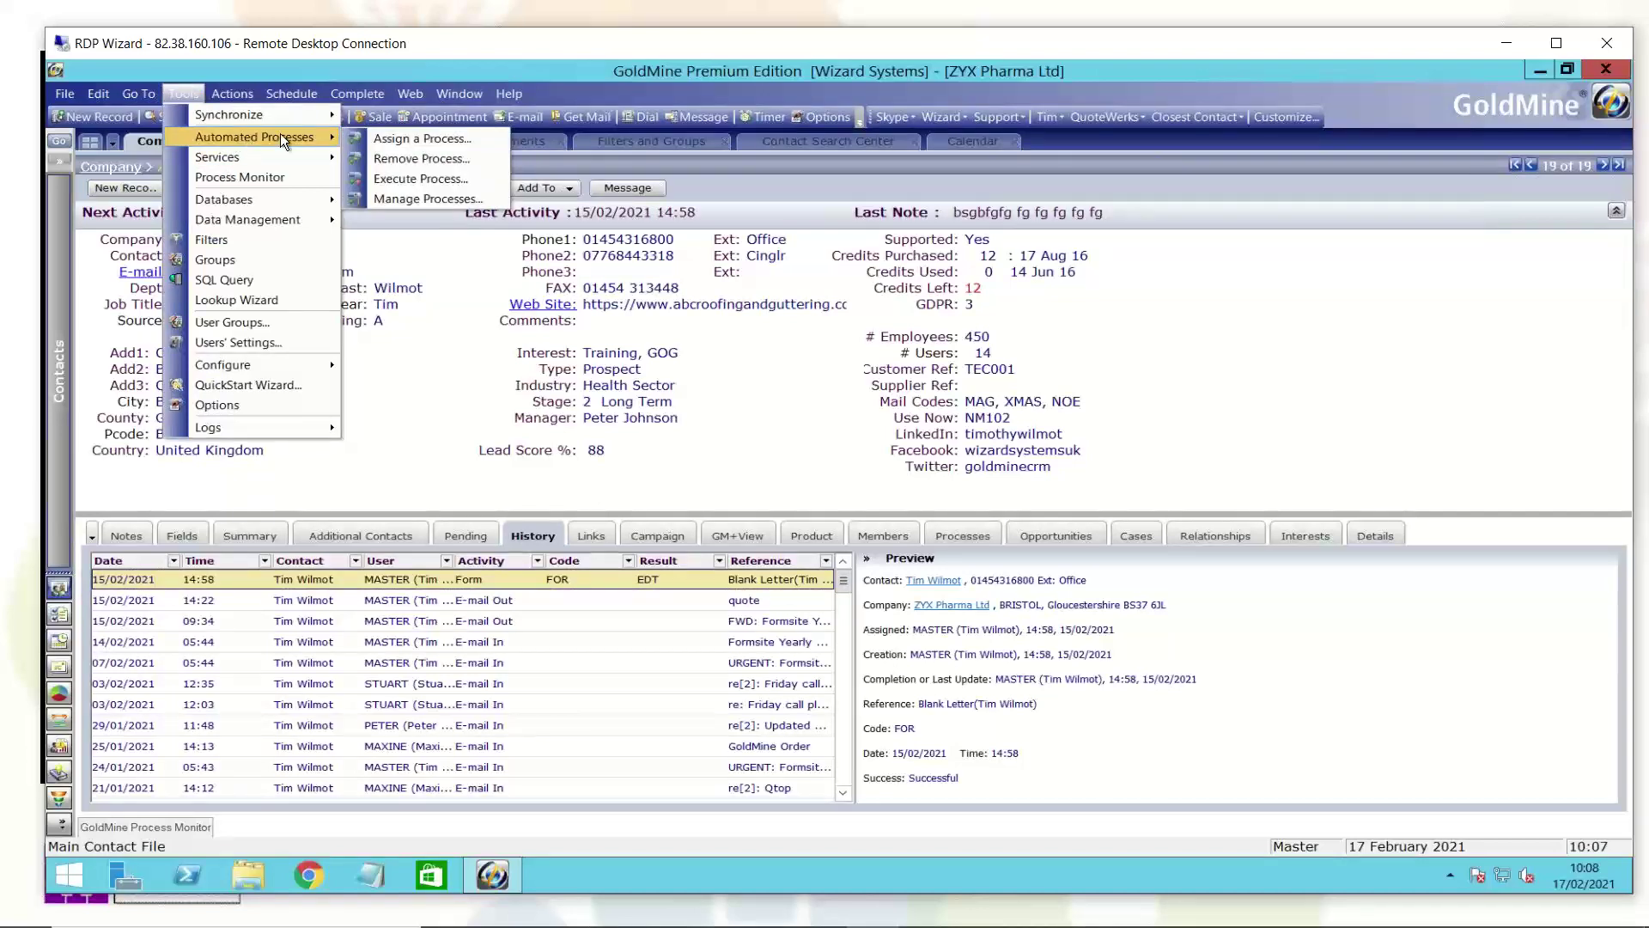
left_click(435, 198)
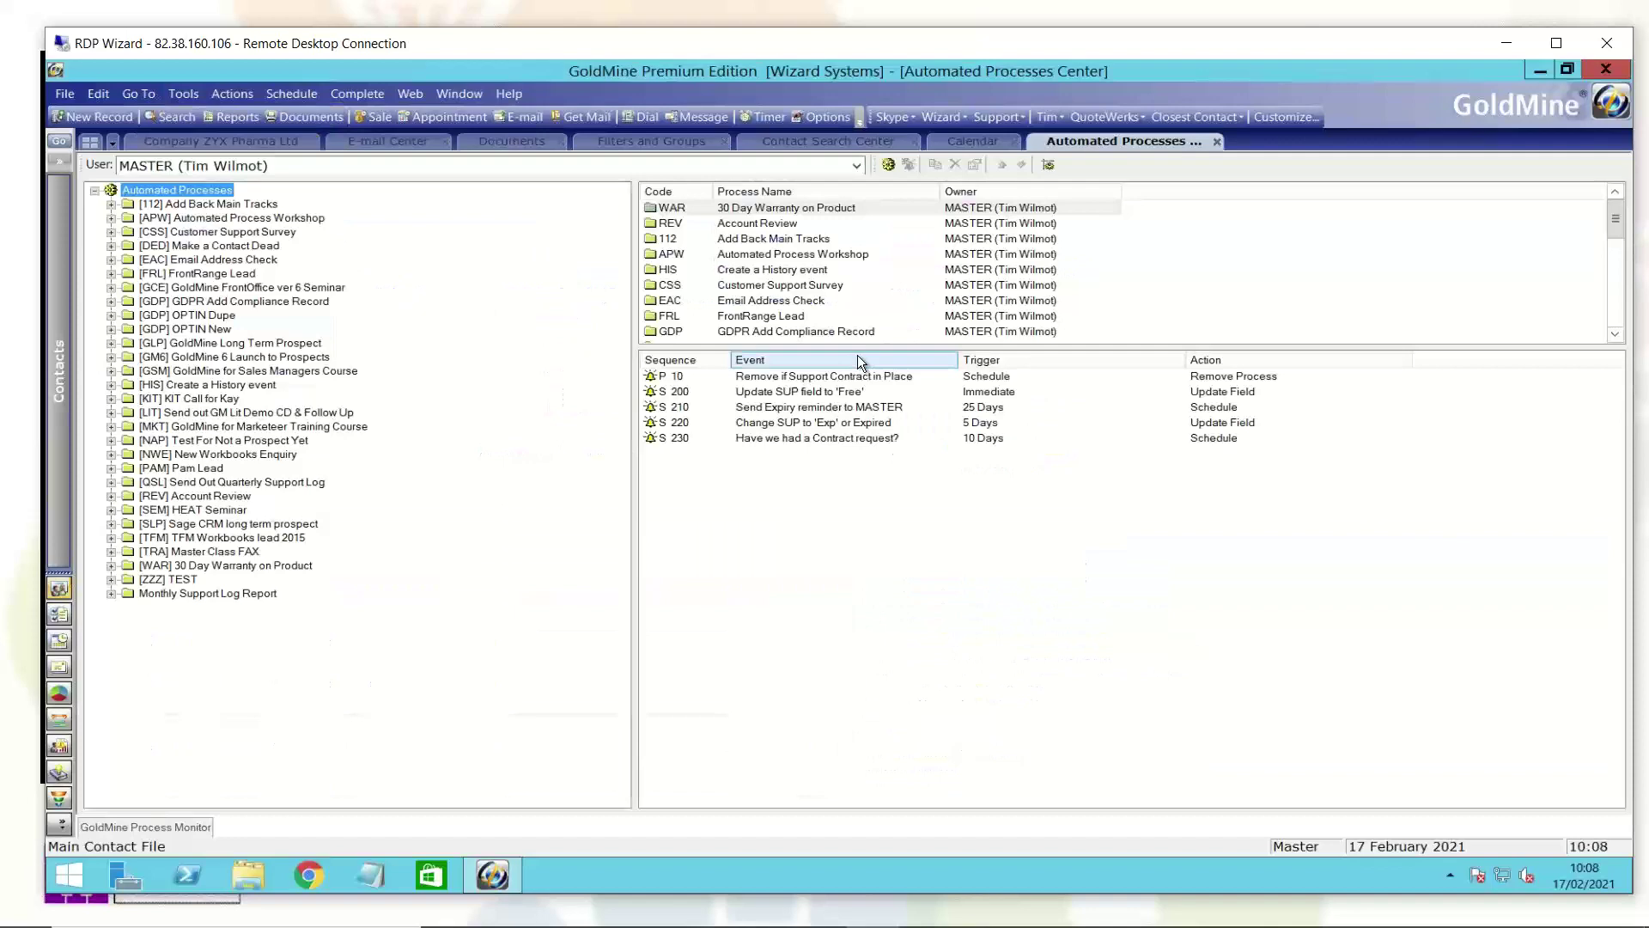
Step: Create a new automated process named 'New Enquiry' with process code 'TIM'
left_click(889, 164)
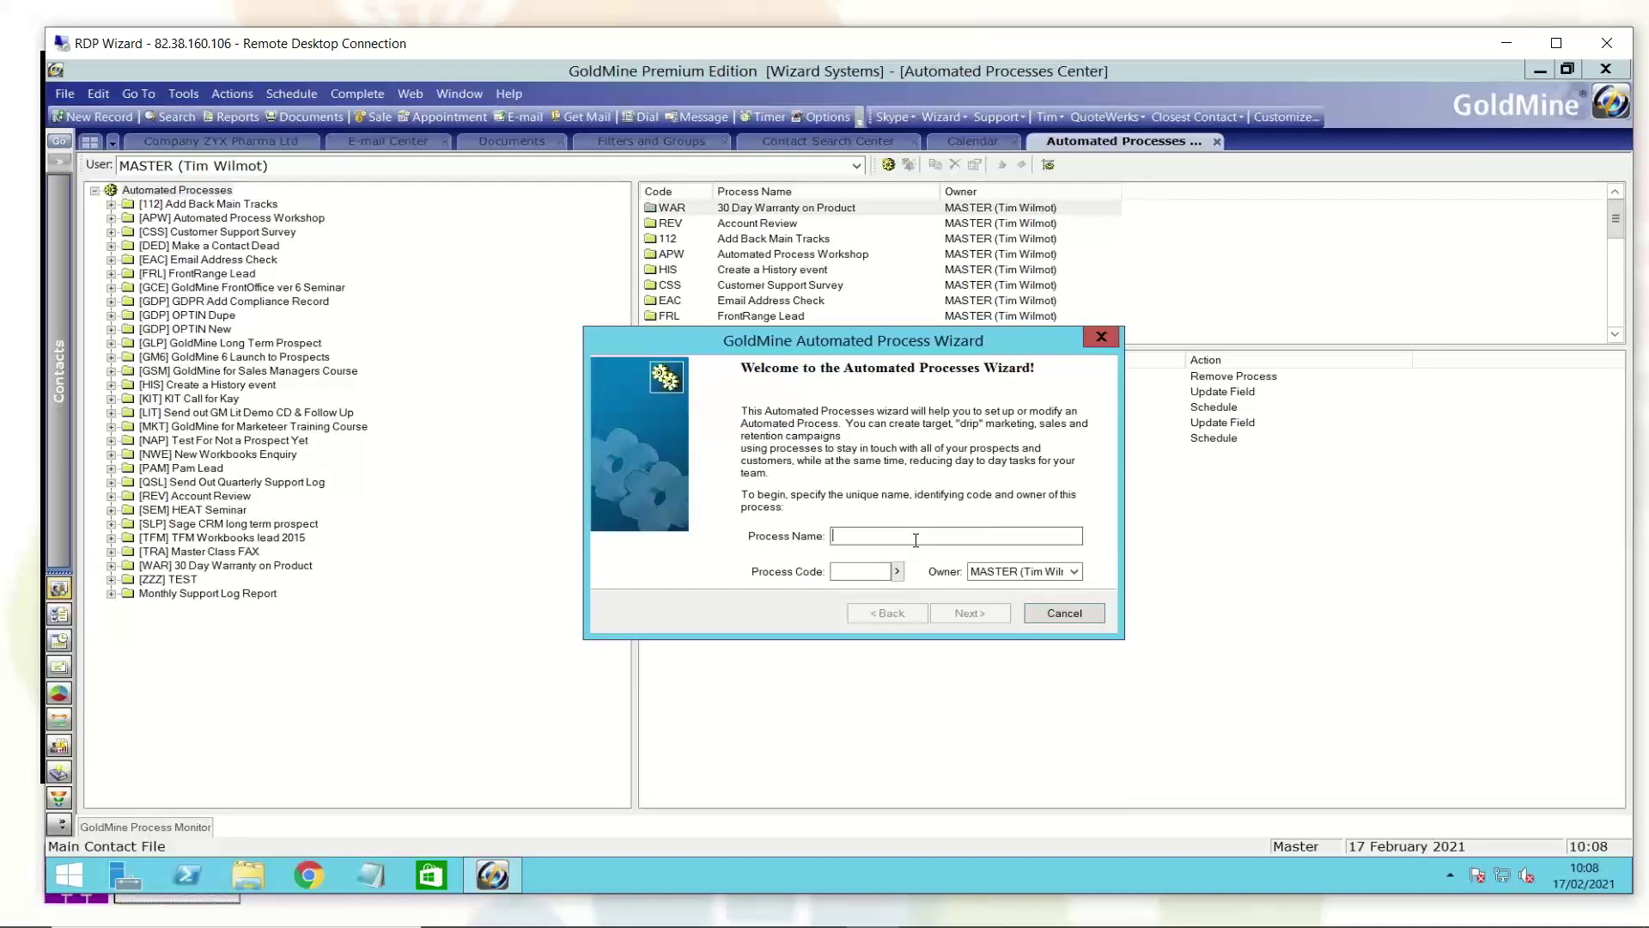
type("New")
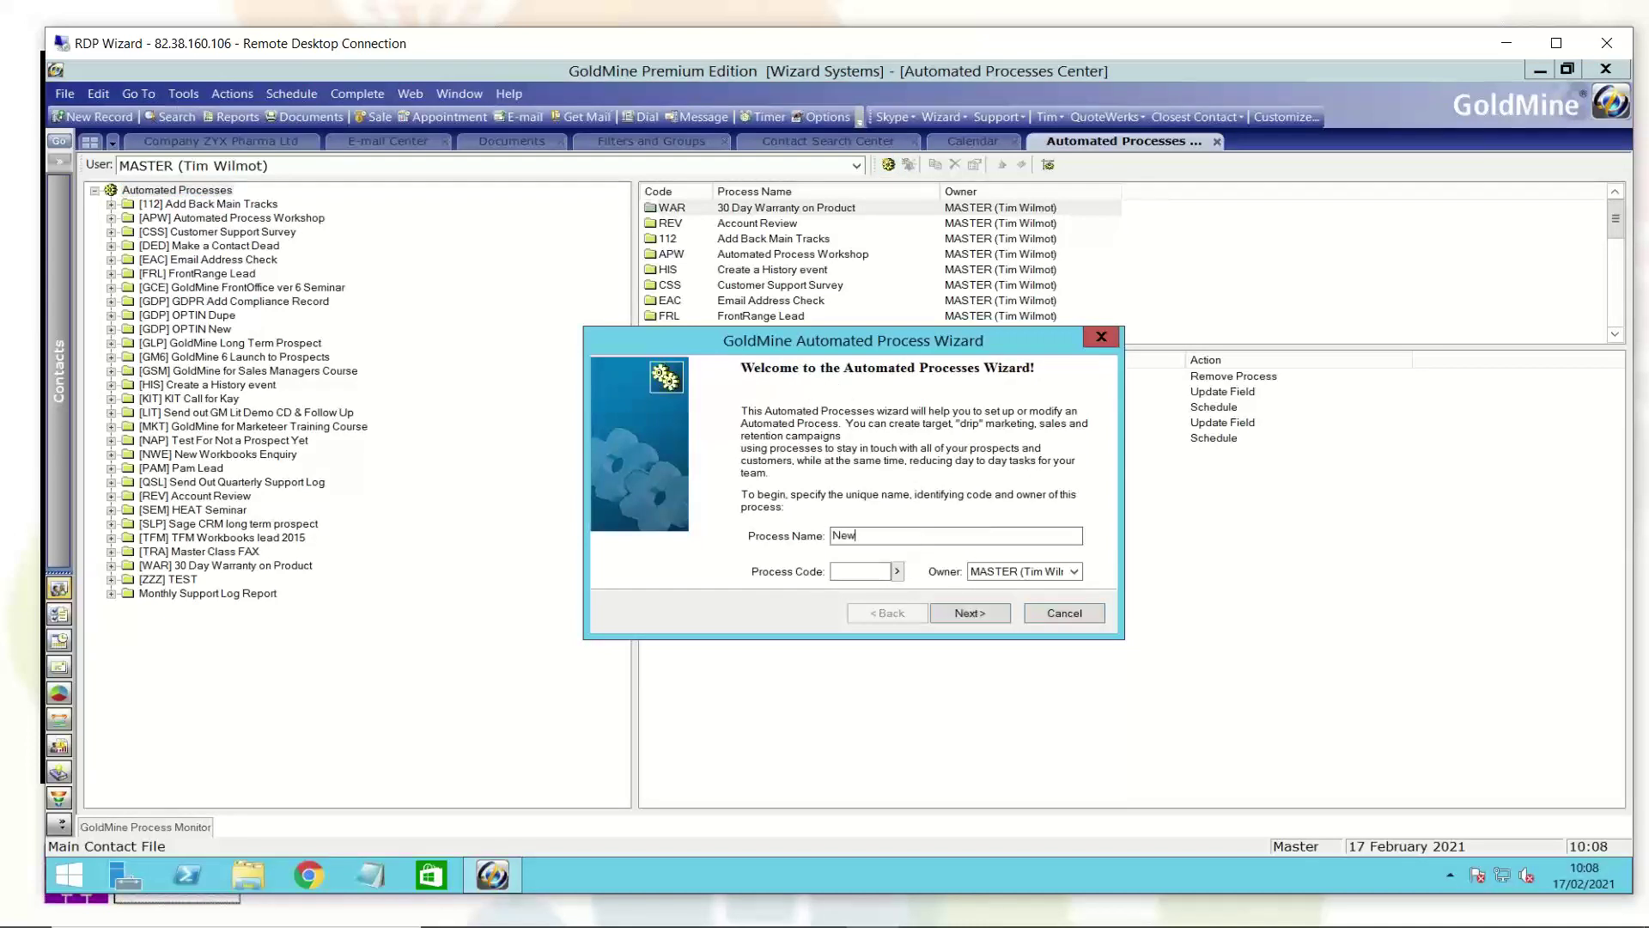
type(" Enqu")
type("iry")
type("TIM")
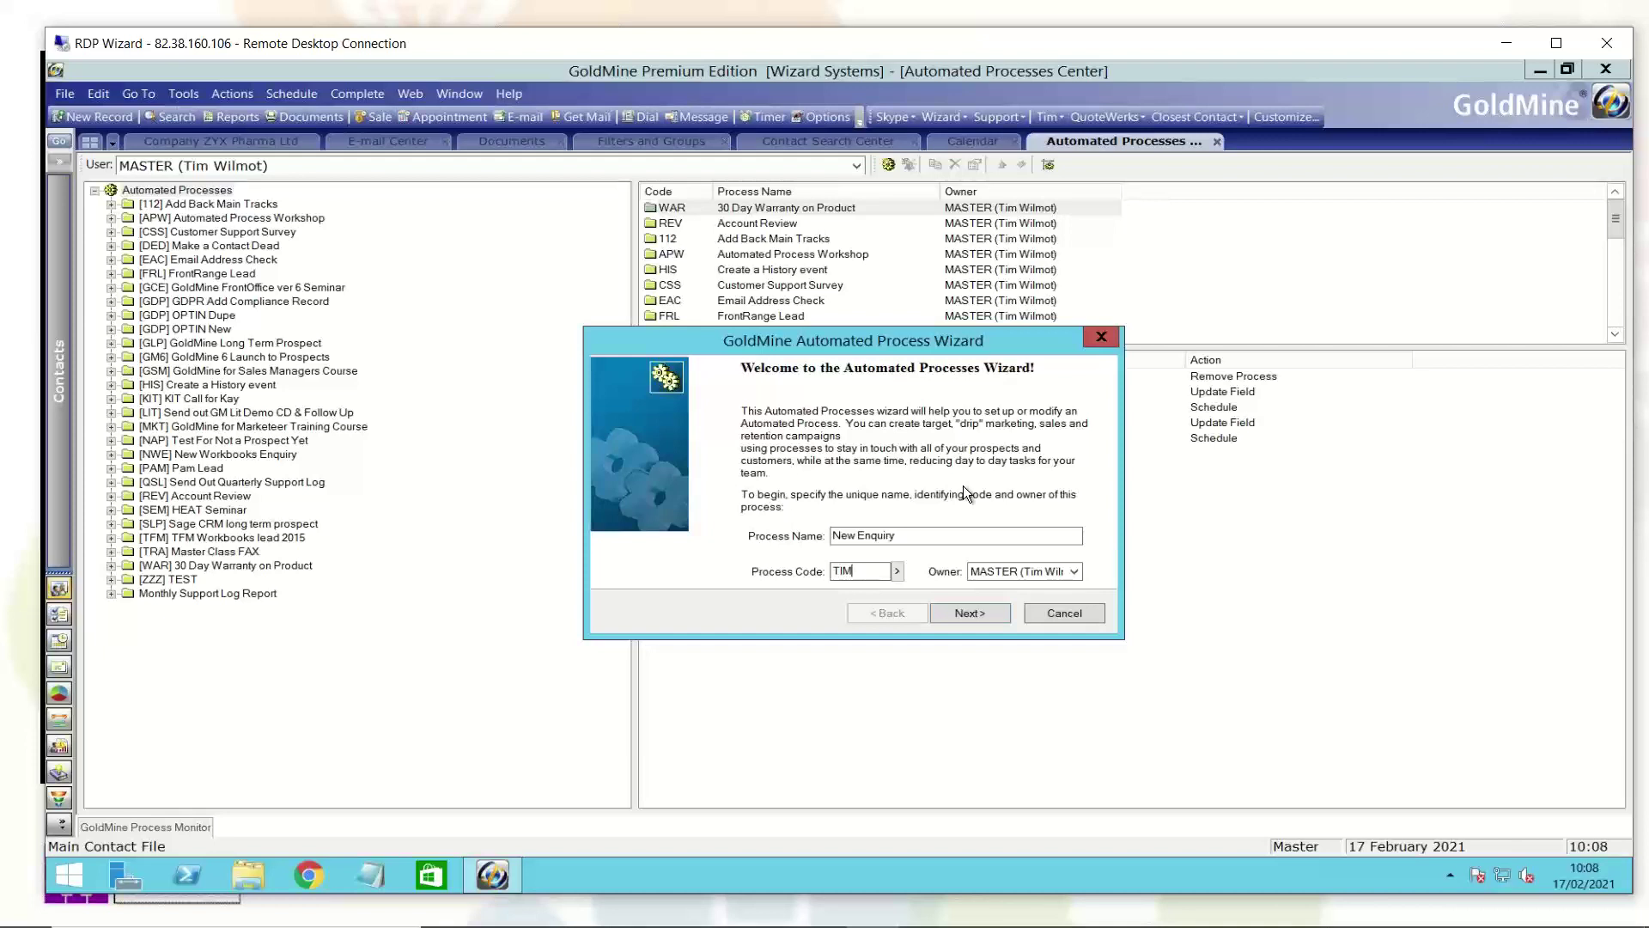
left_click(966, 615)
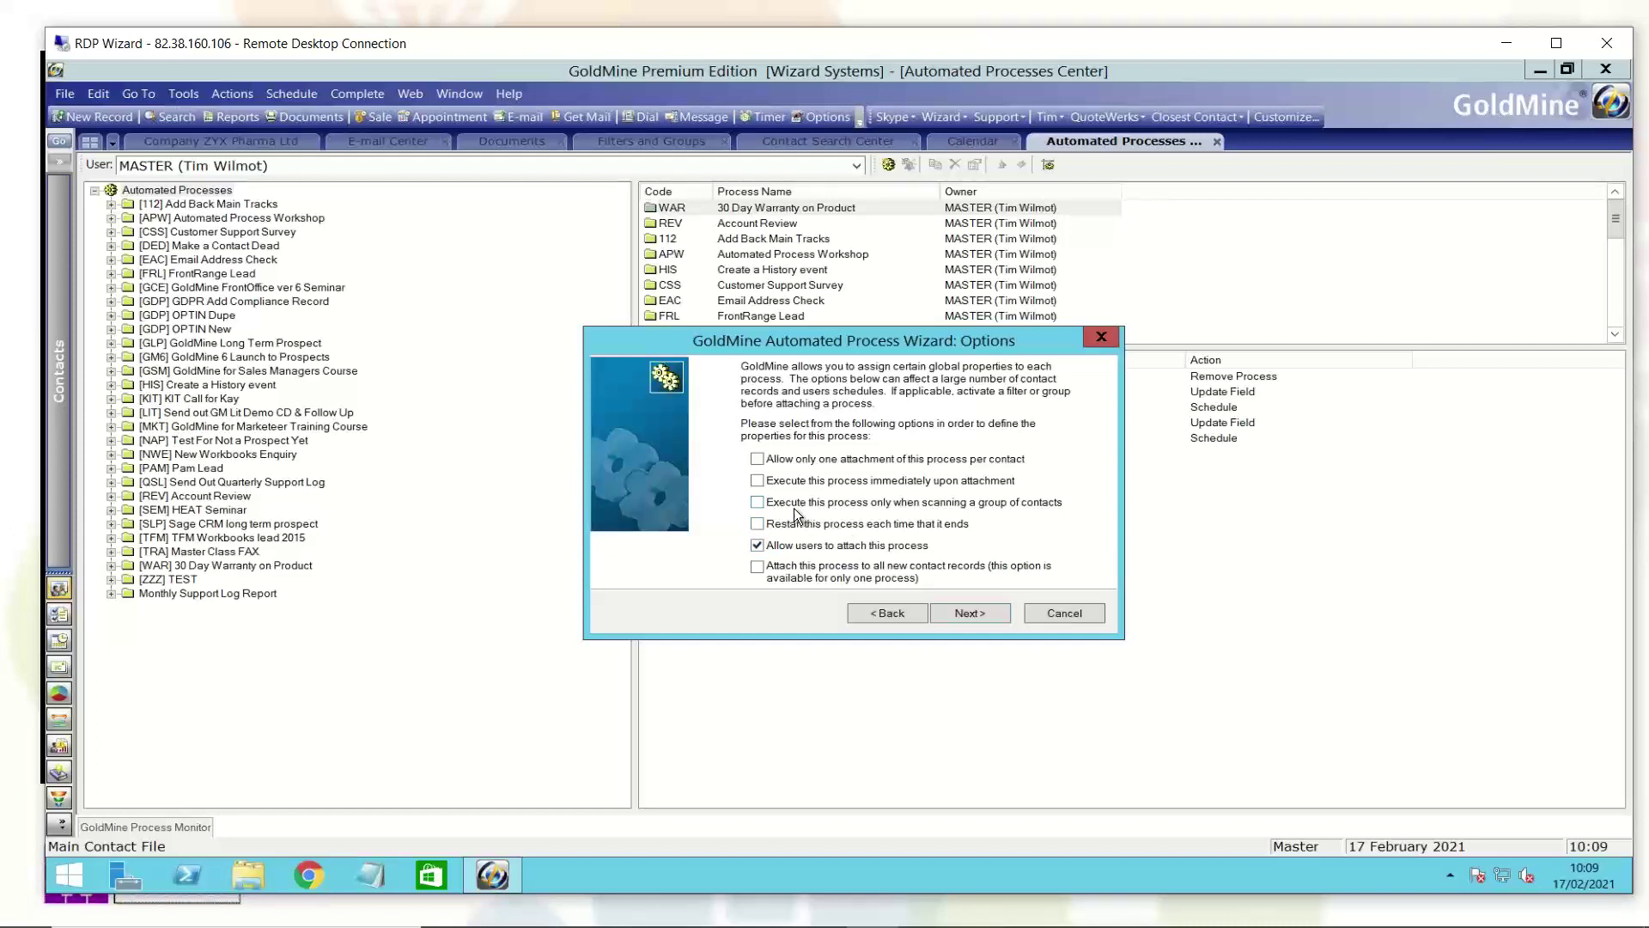
Step: Enable 'Execute this process immediately upon attachment' and continue to the Events page
left_click(757, 481)
left_click(971, 613)
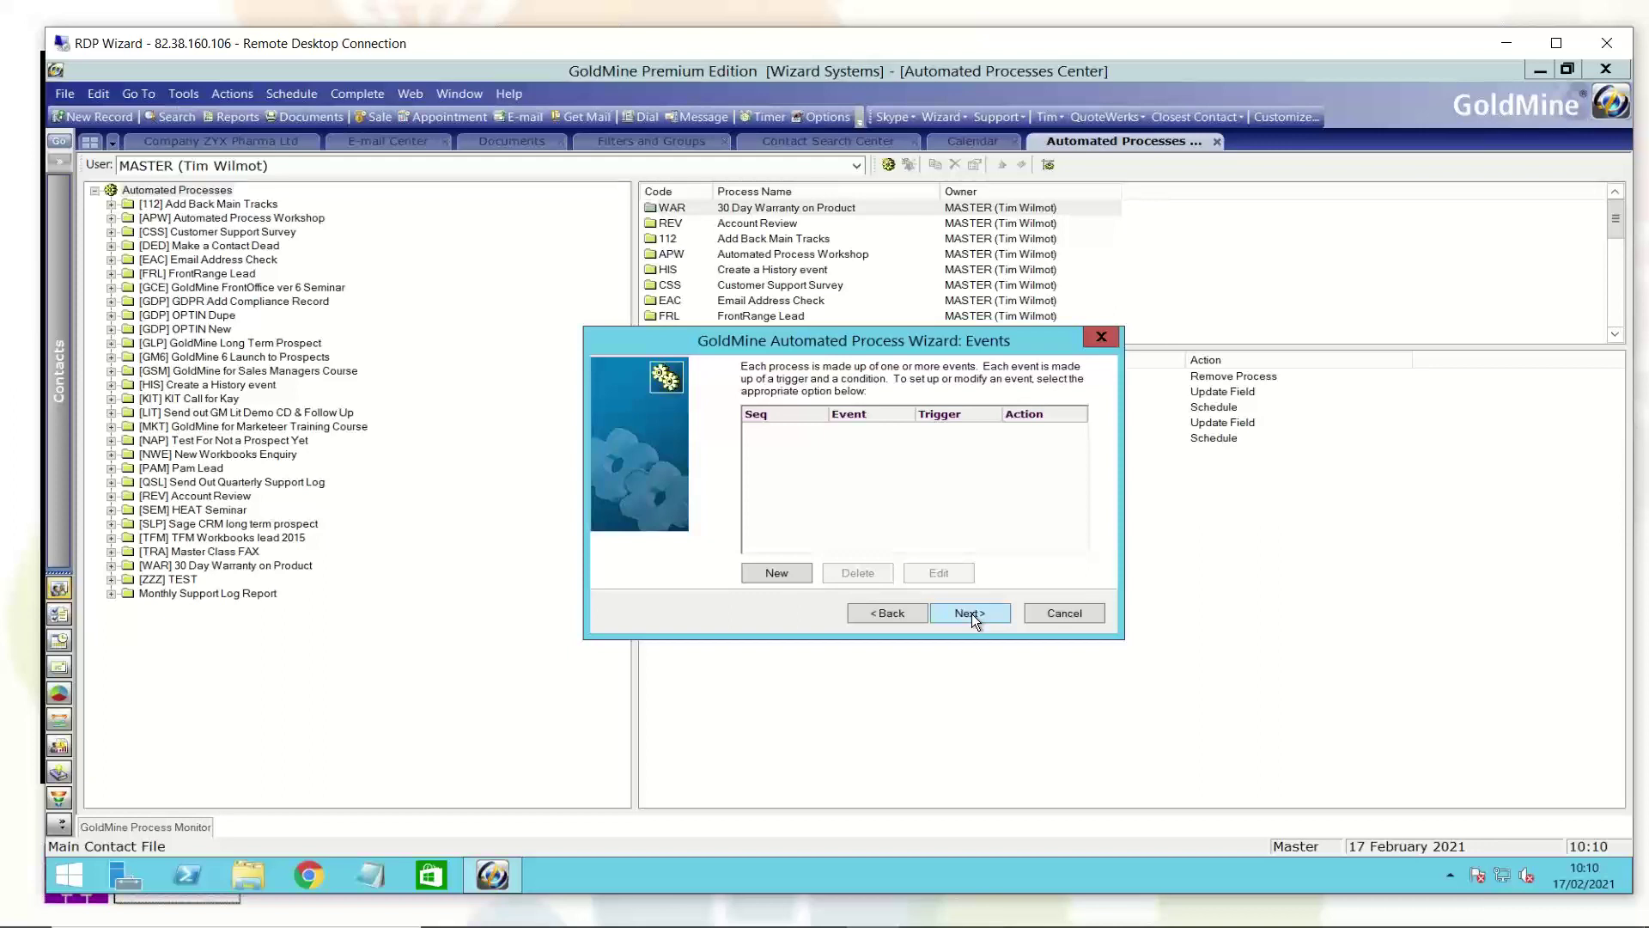
Step: Add a new event with the description 'New Enquiry Email'
left_click(777, 573)
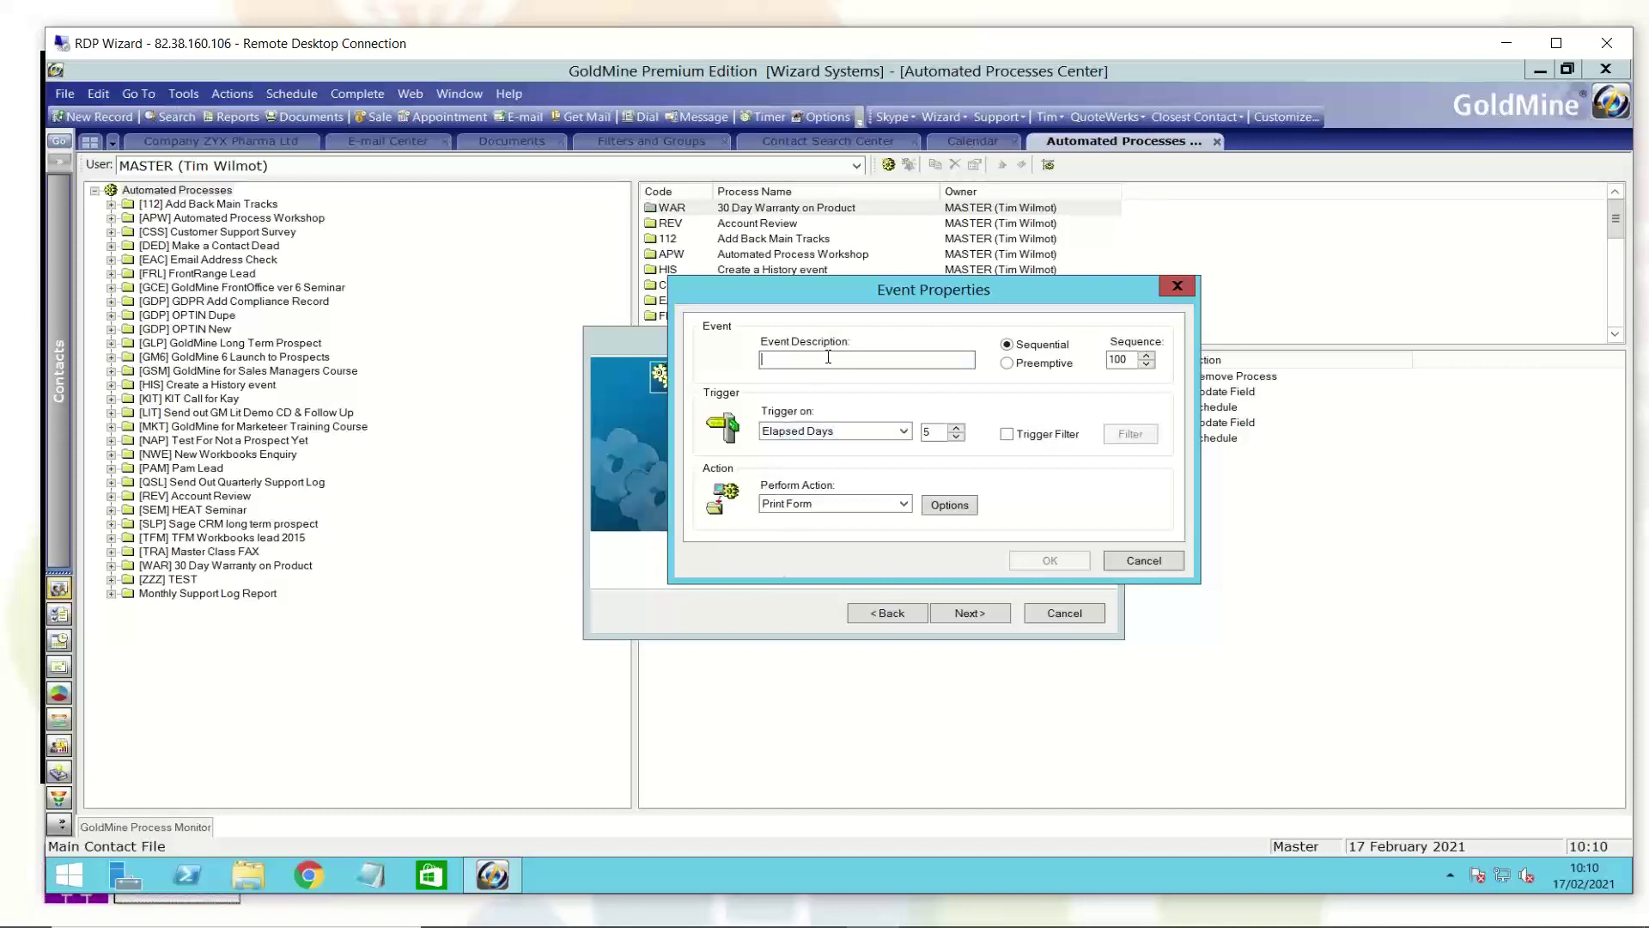
type("Ne")
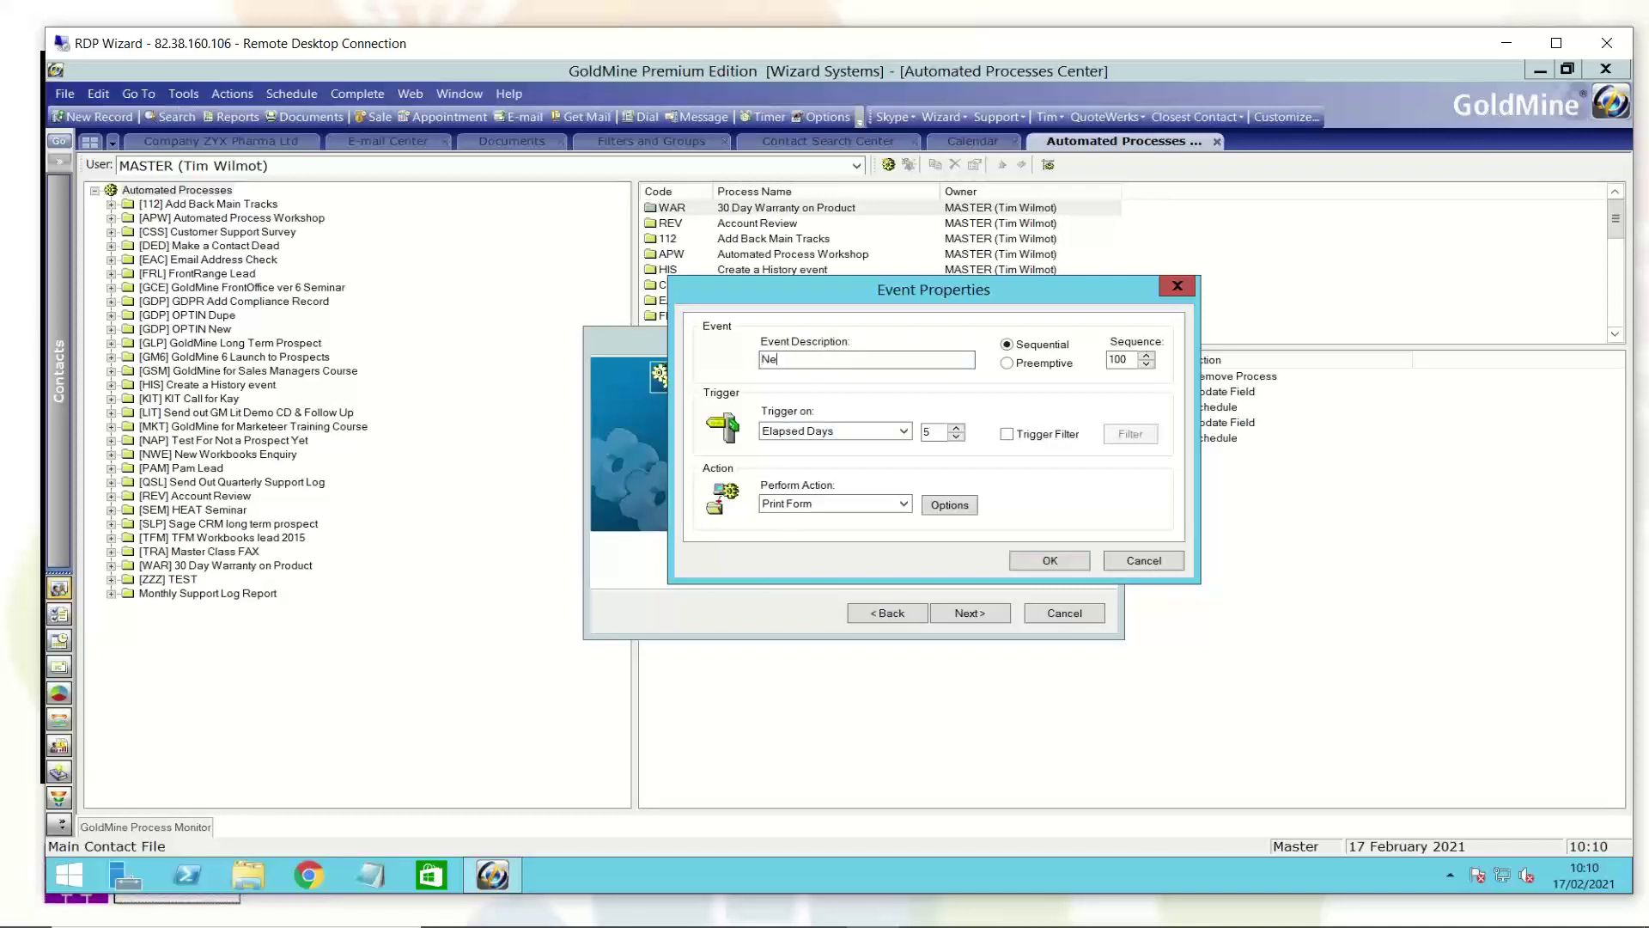
type("w Enquiry Email")
Step: Set the event to trigger Immediately and perform an E-mail message action
left_click(903, 432)
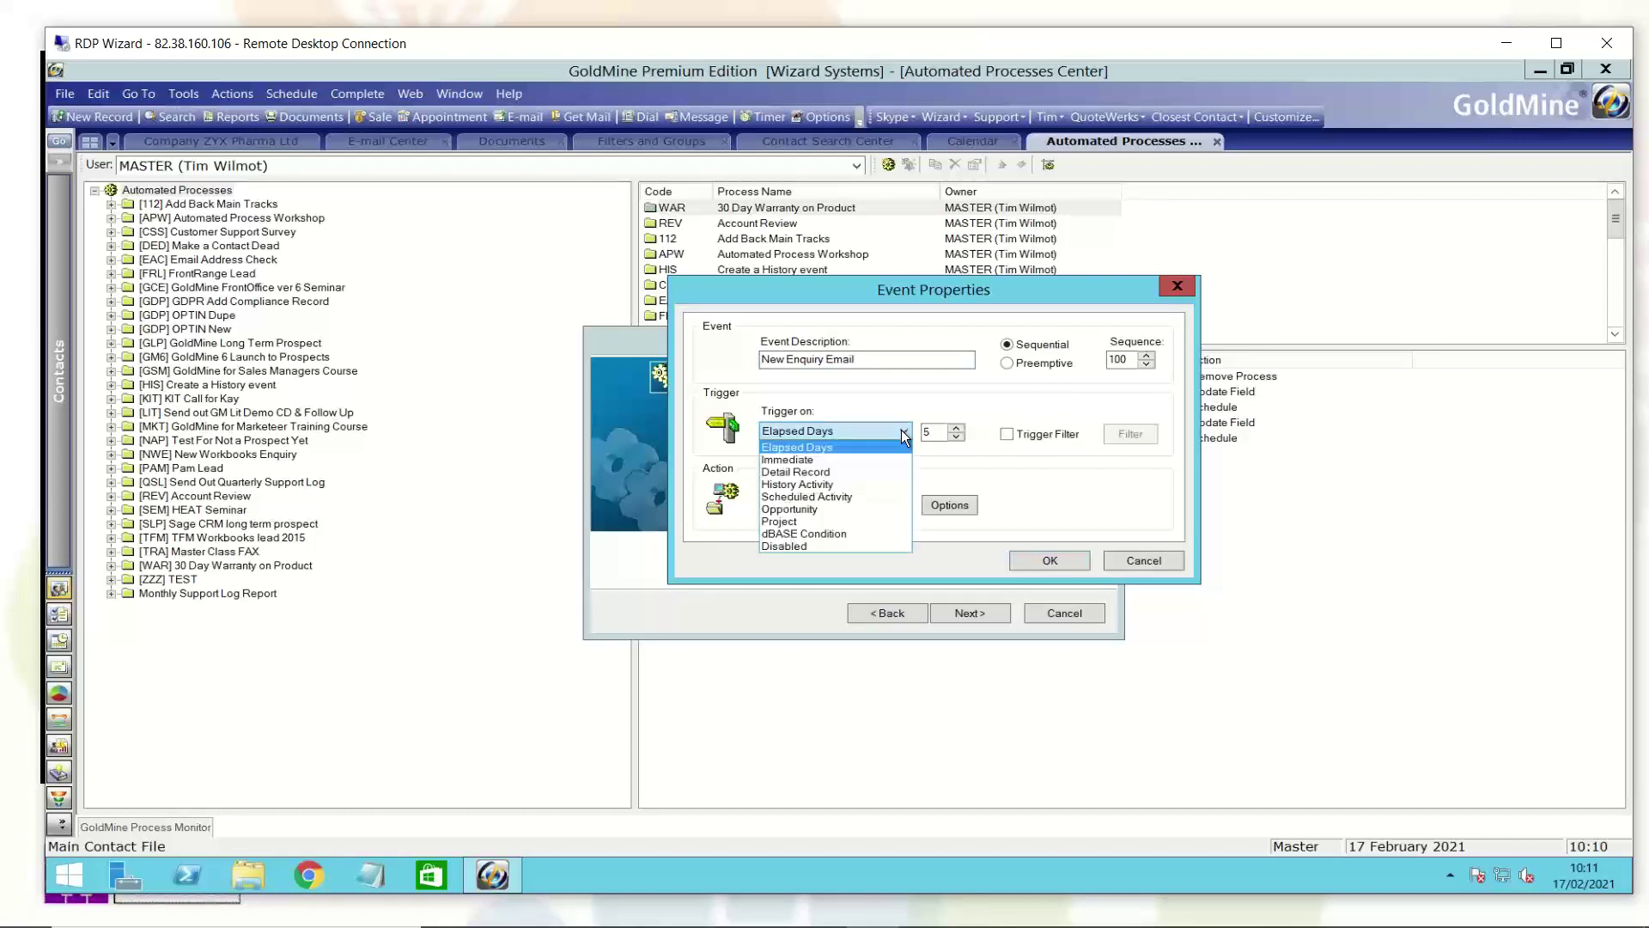
left_click(827, 460)
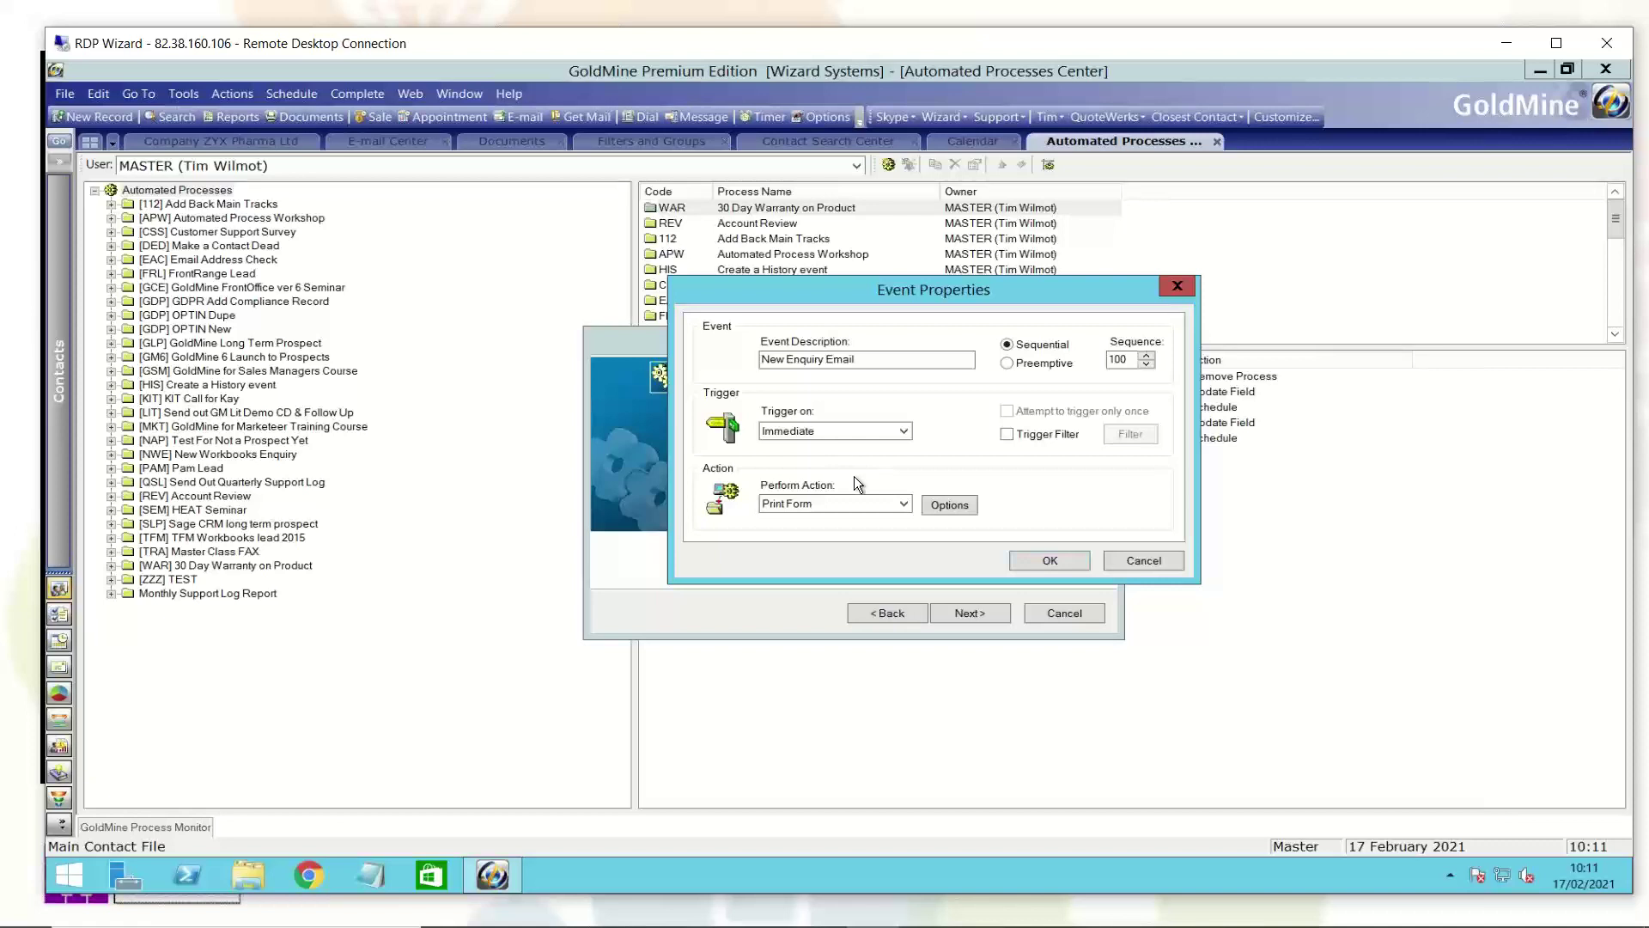
left_click(847, 503)
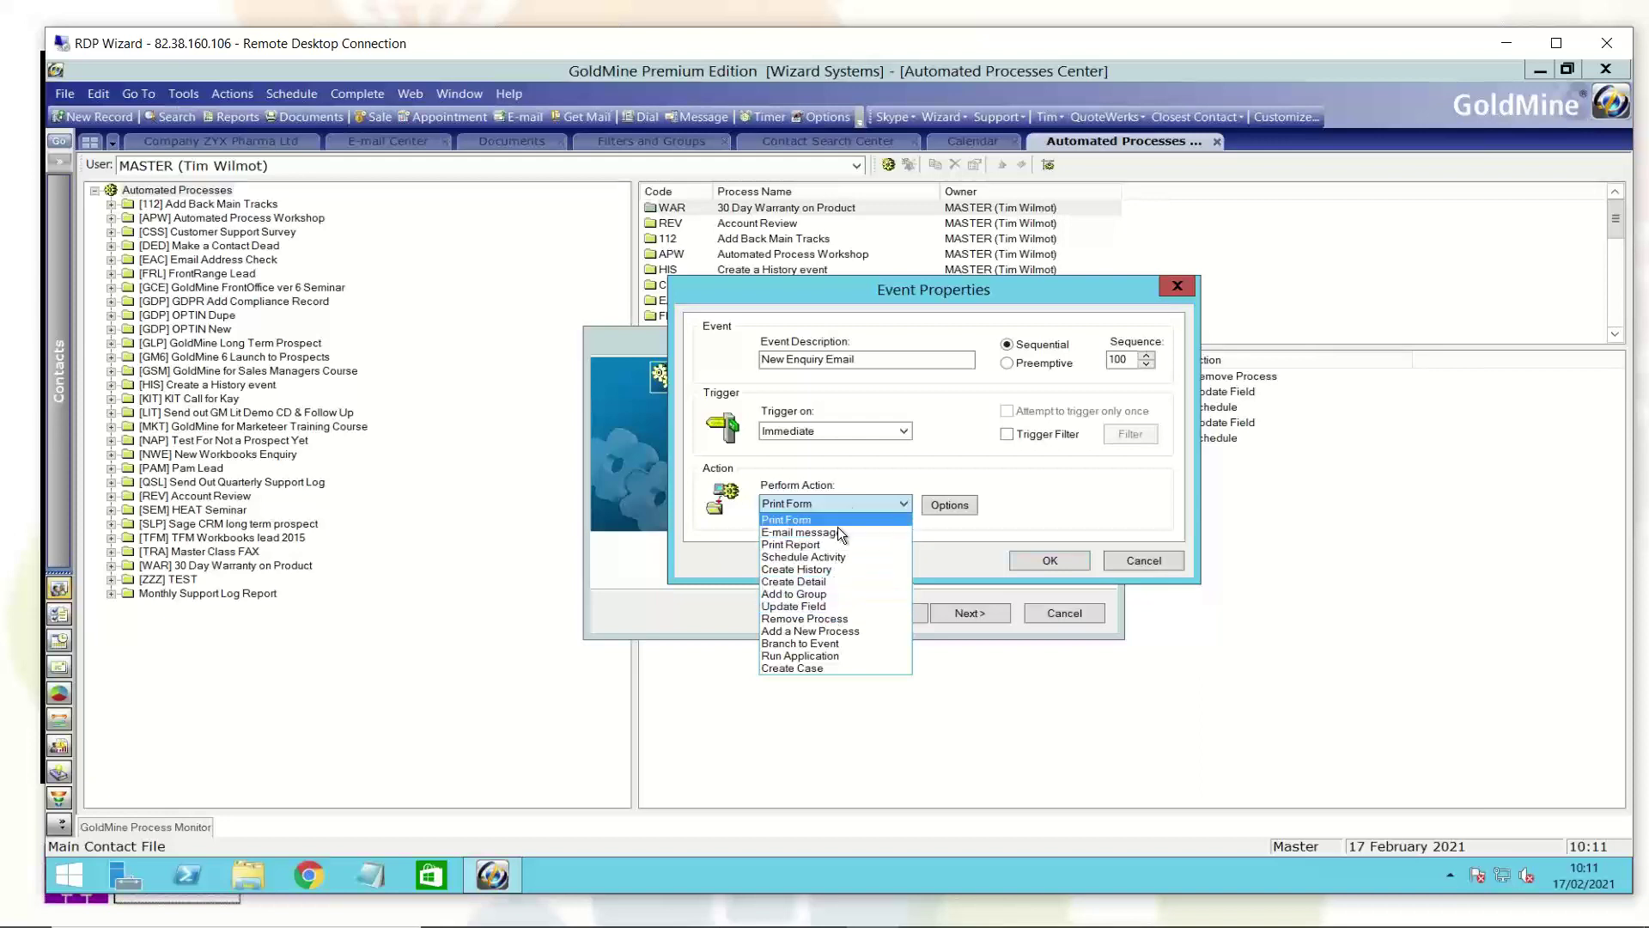
left_click(843, 535)
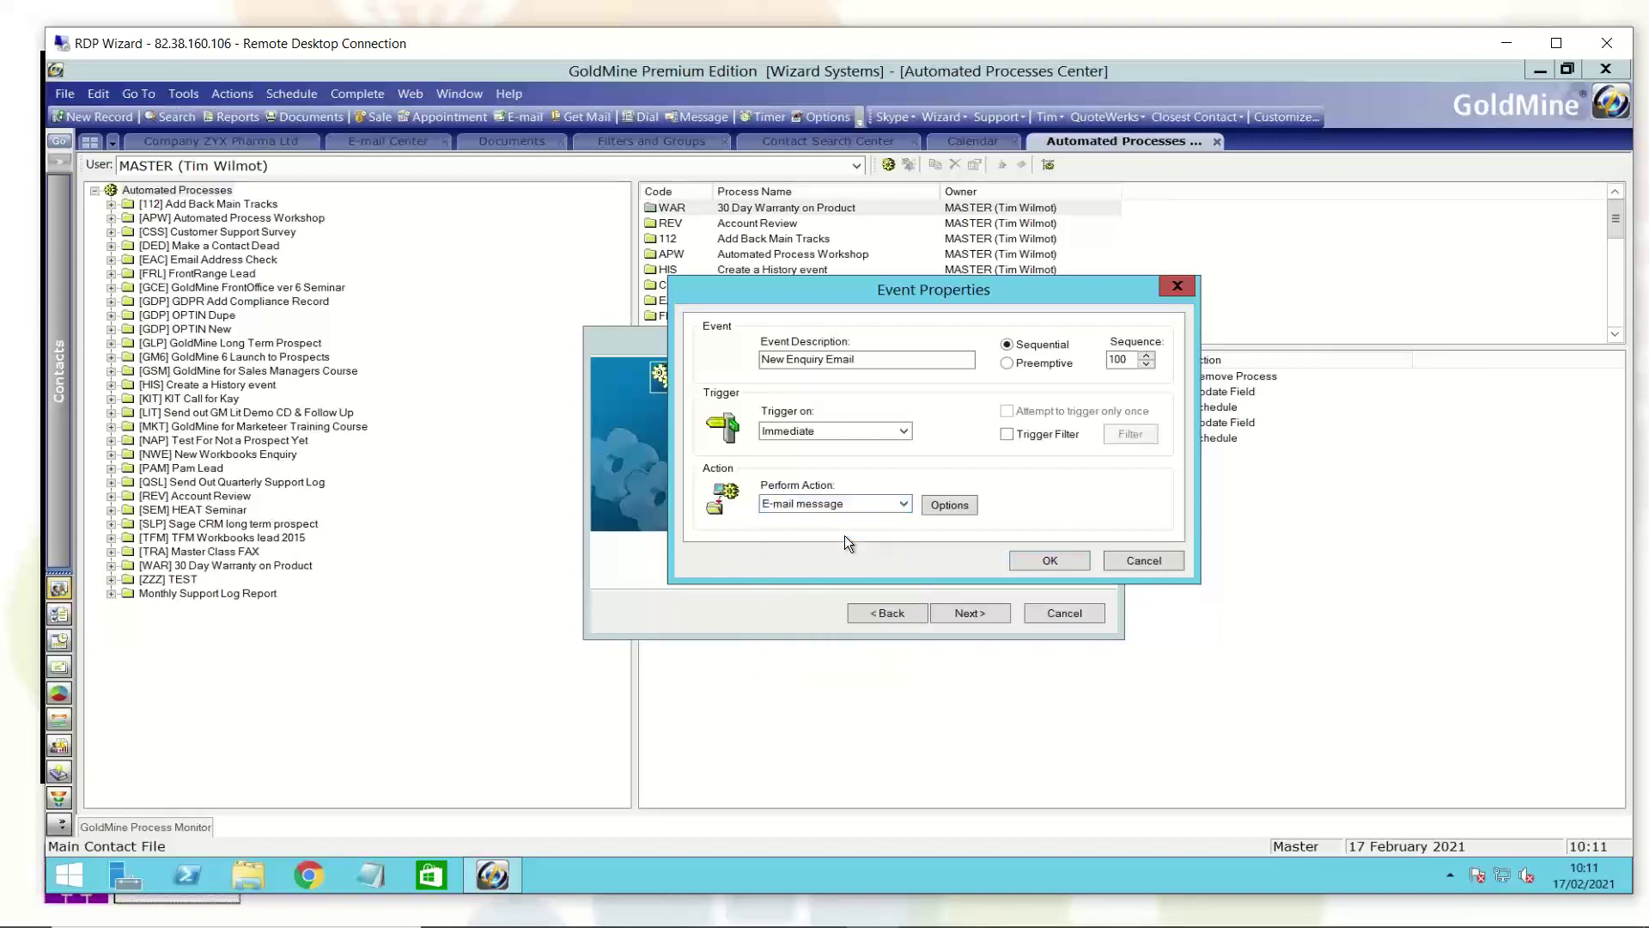
left_click(950, 506)
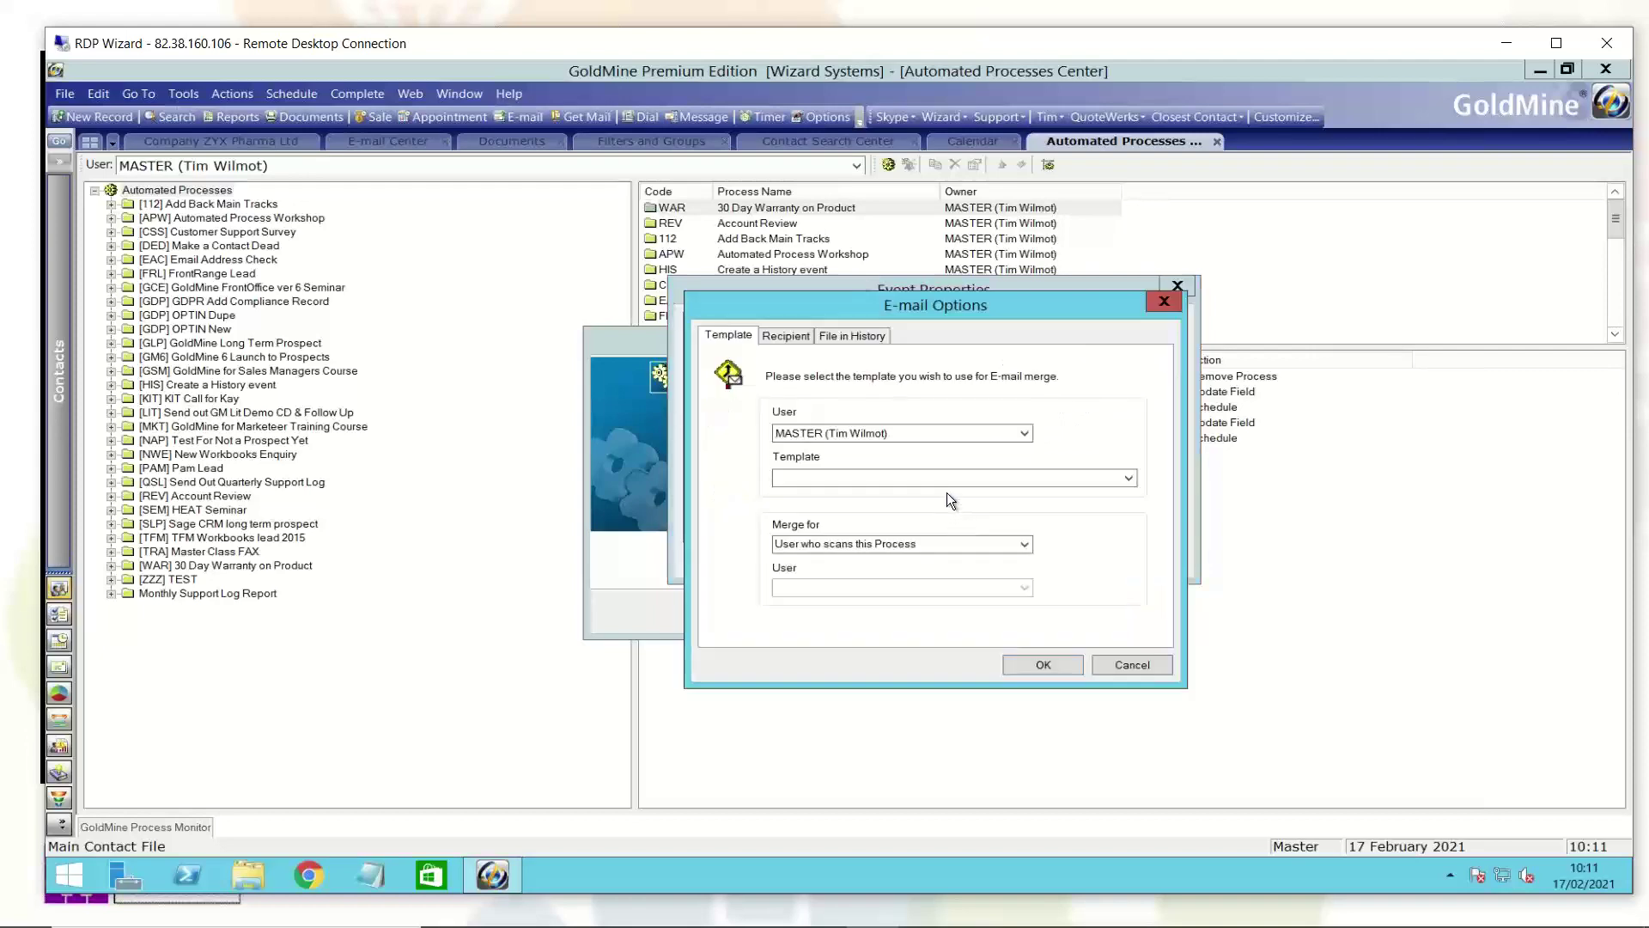
Step: Choose the 'Thank you for your enquiry into TAPI link software' e-mail template
left_click(948, 478)
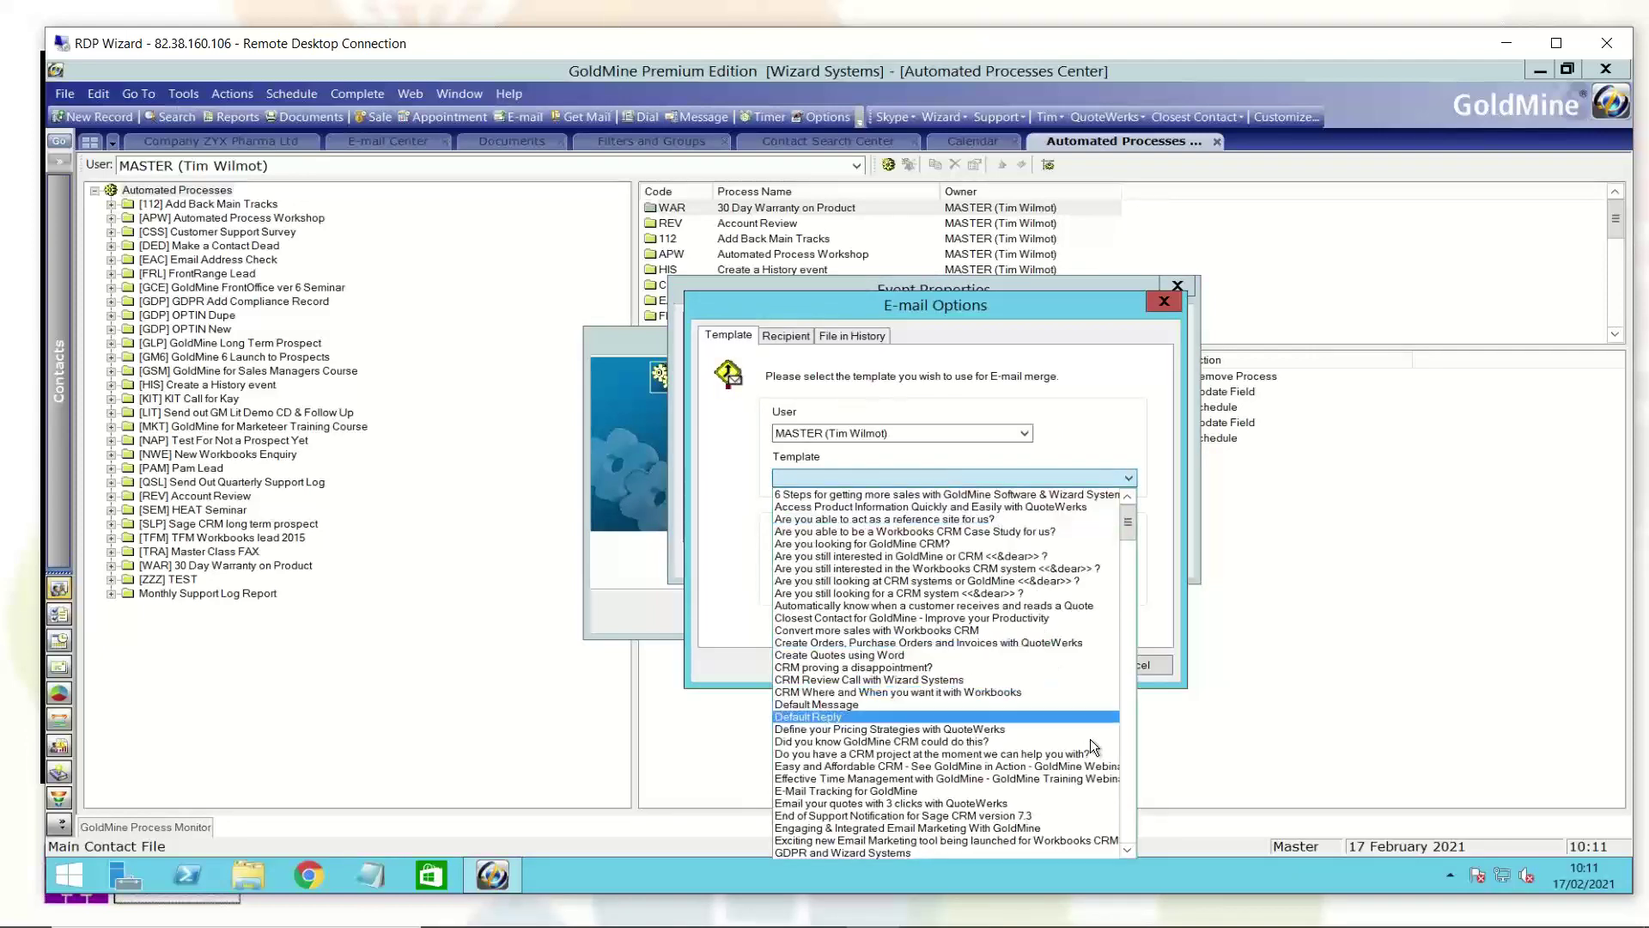
left_click(1127, 803)
left_click(1127, 803)
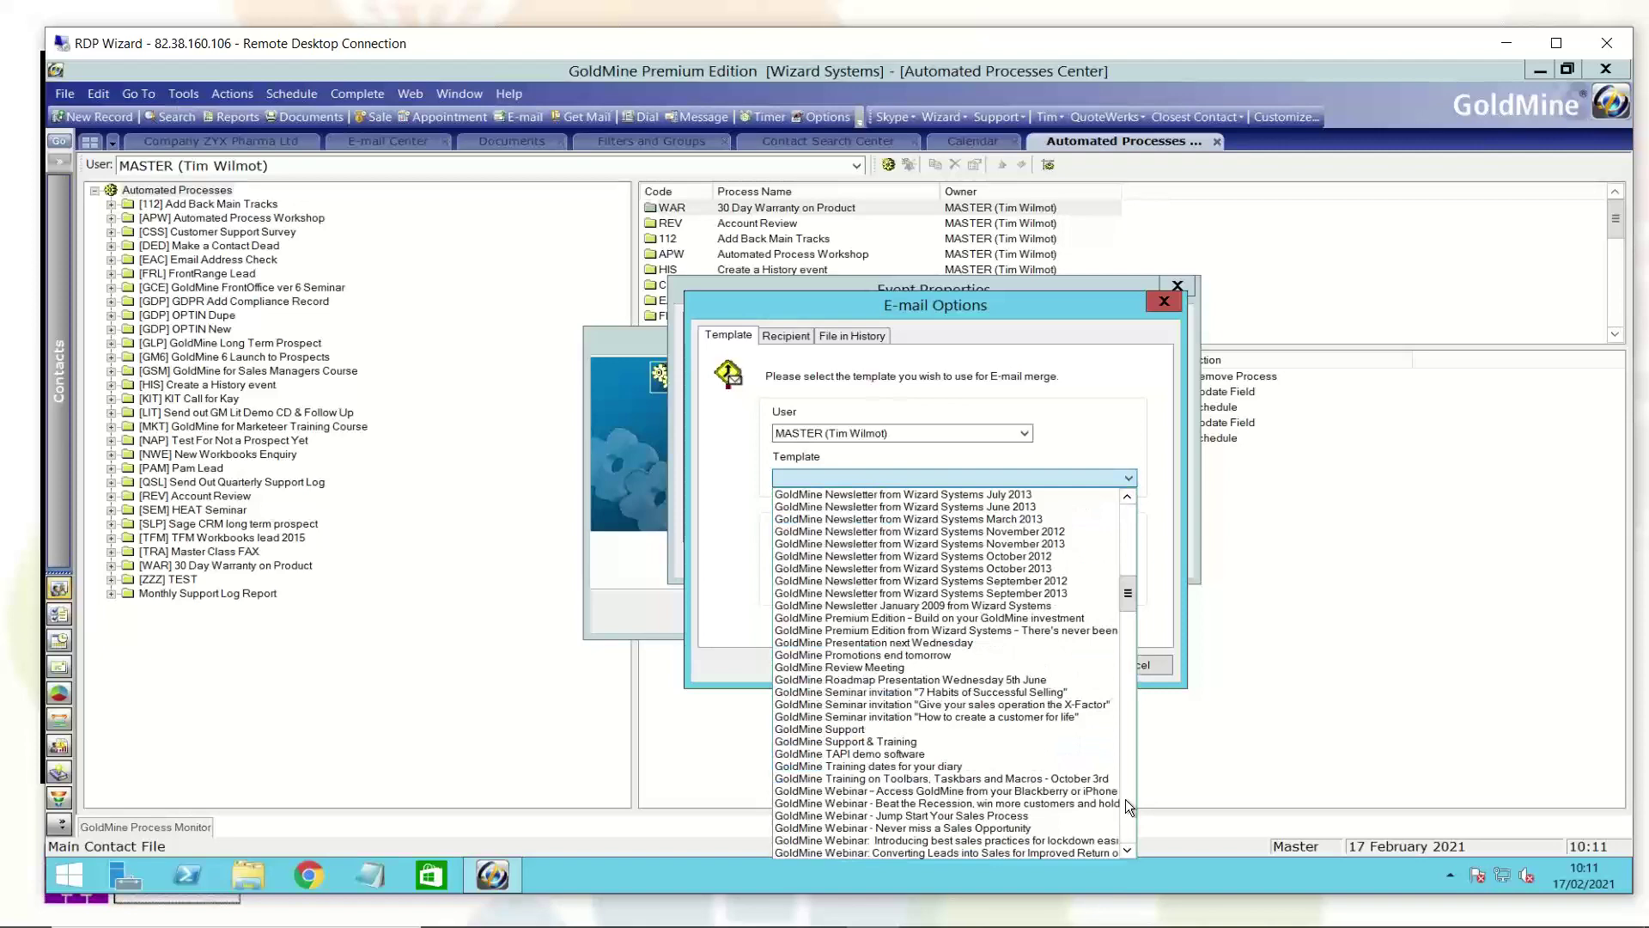
left_click(1127, 804)
left_click(1127, 803)
left_click(1127, 803)
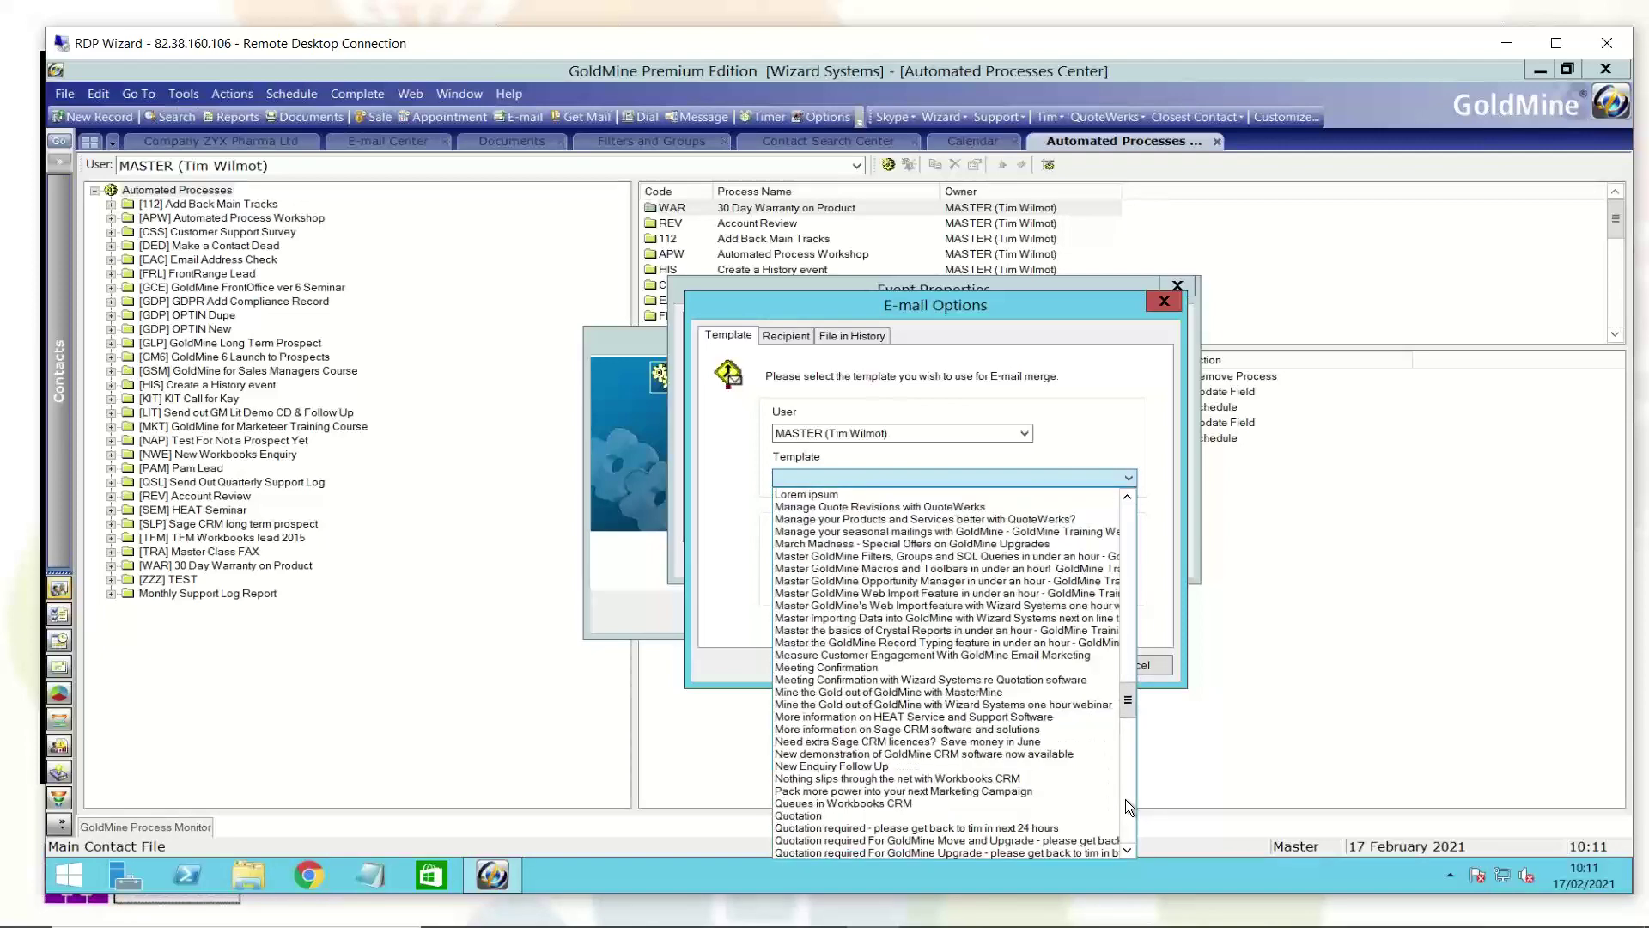
left_click(1125, 801)
left_click(1122, 811)
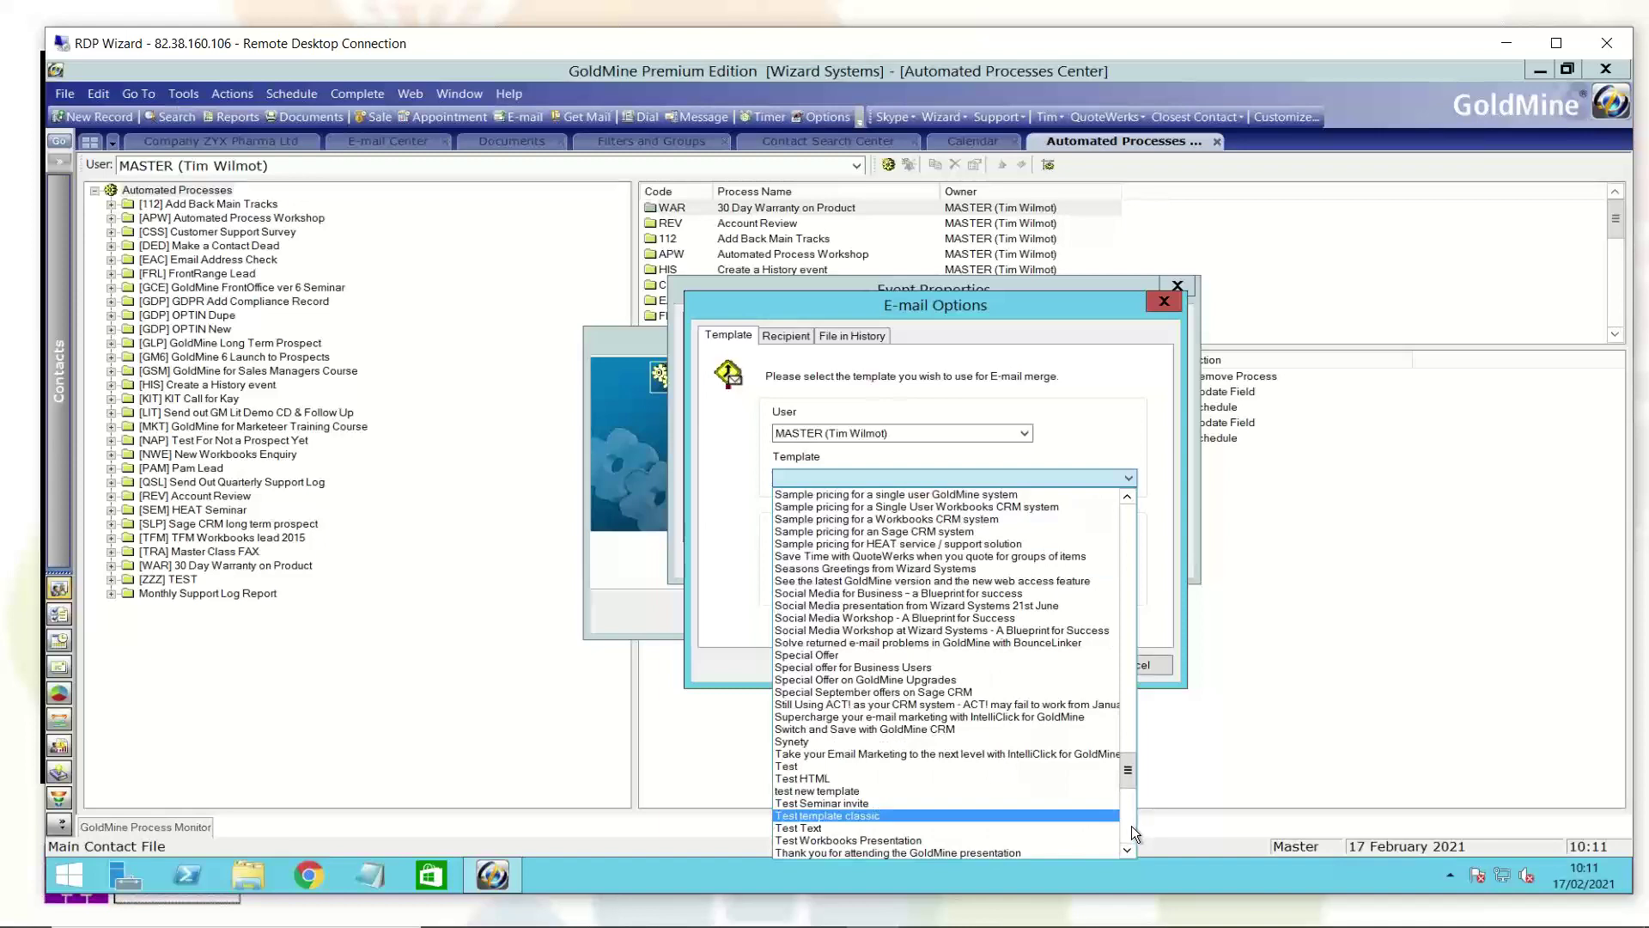
left_click(1127, 849)
left_click(1127, 848)
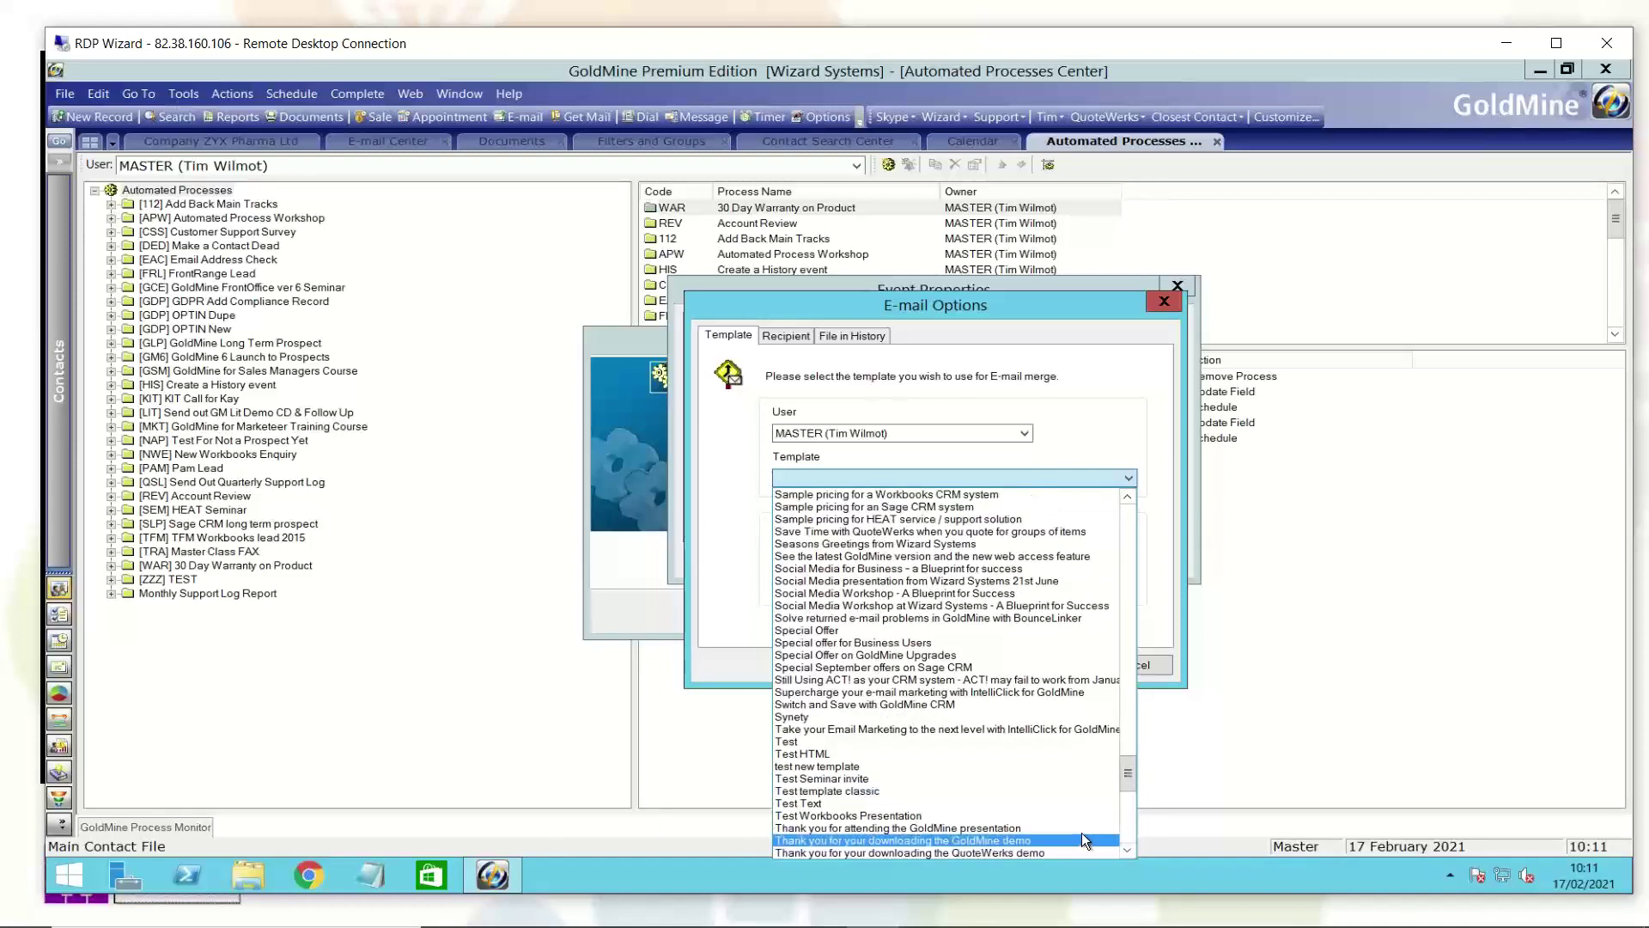
left_click(1125, 849)
left_click(1125, 849)
left_click(1125, 848)
left_click(1125, 849)
left_click(1126, 849)
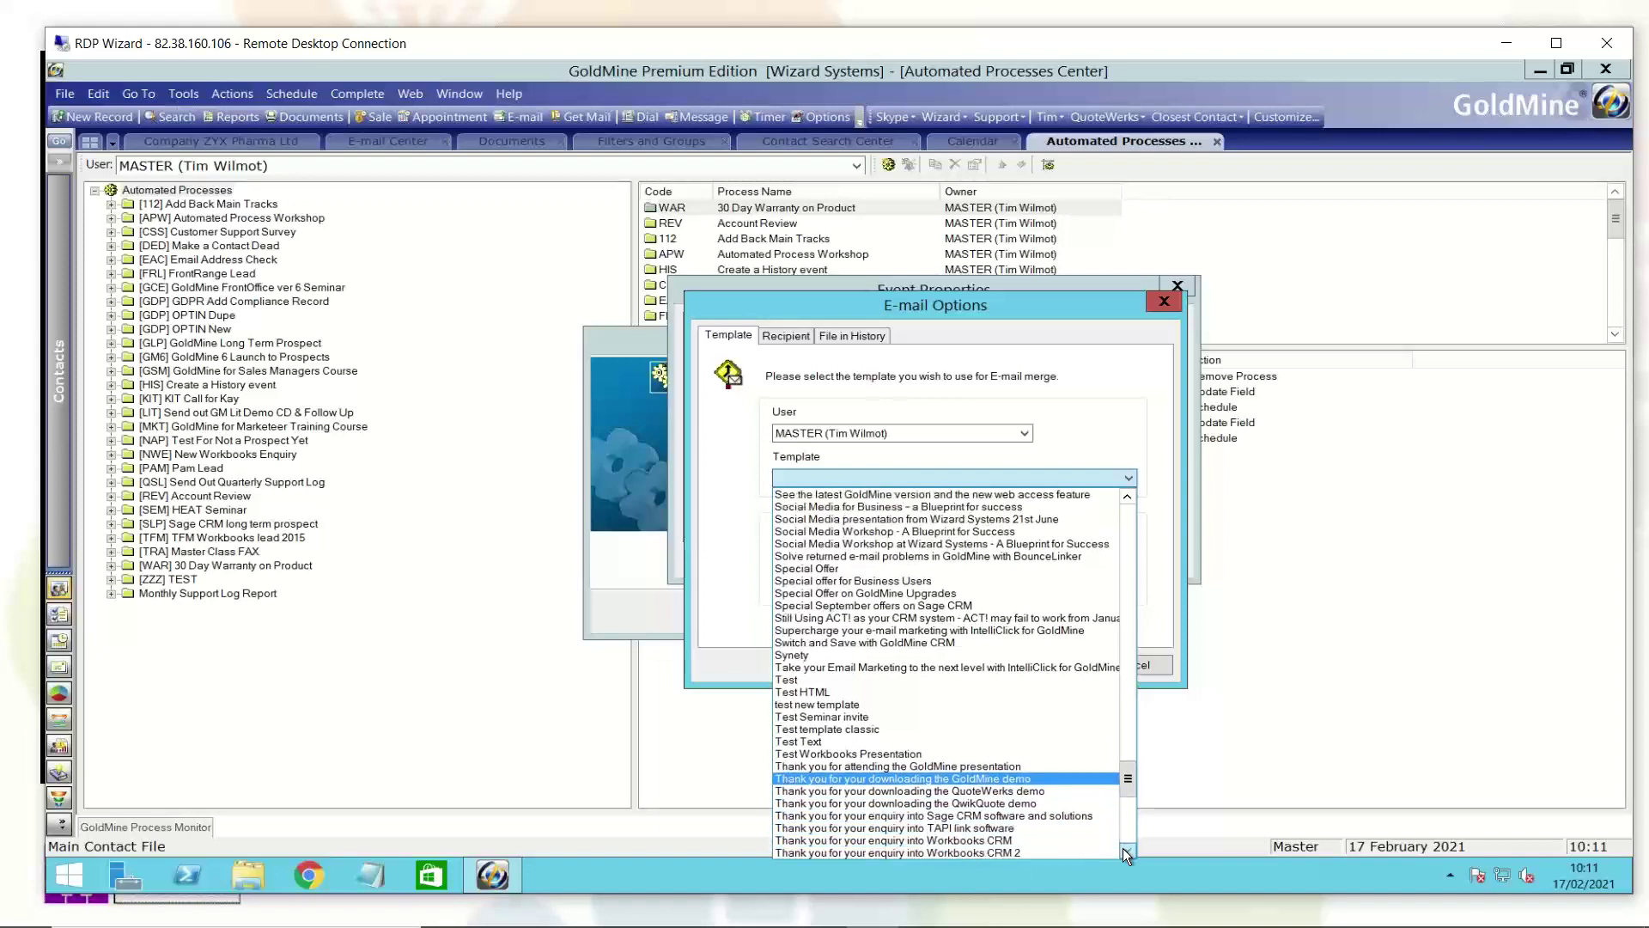
left_click(1124, 849)
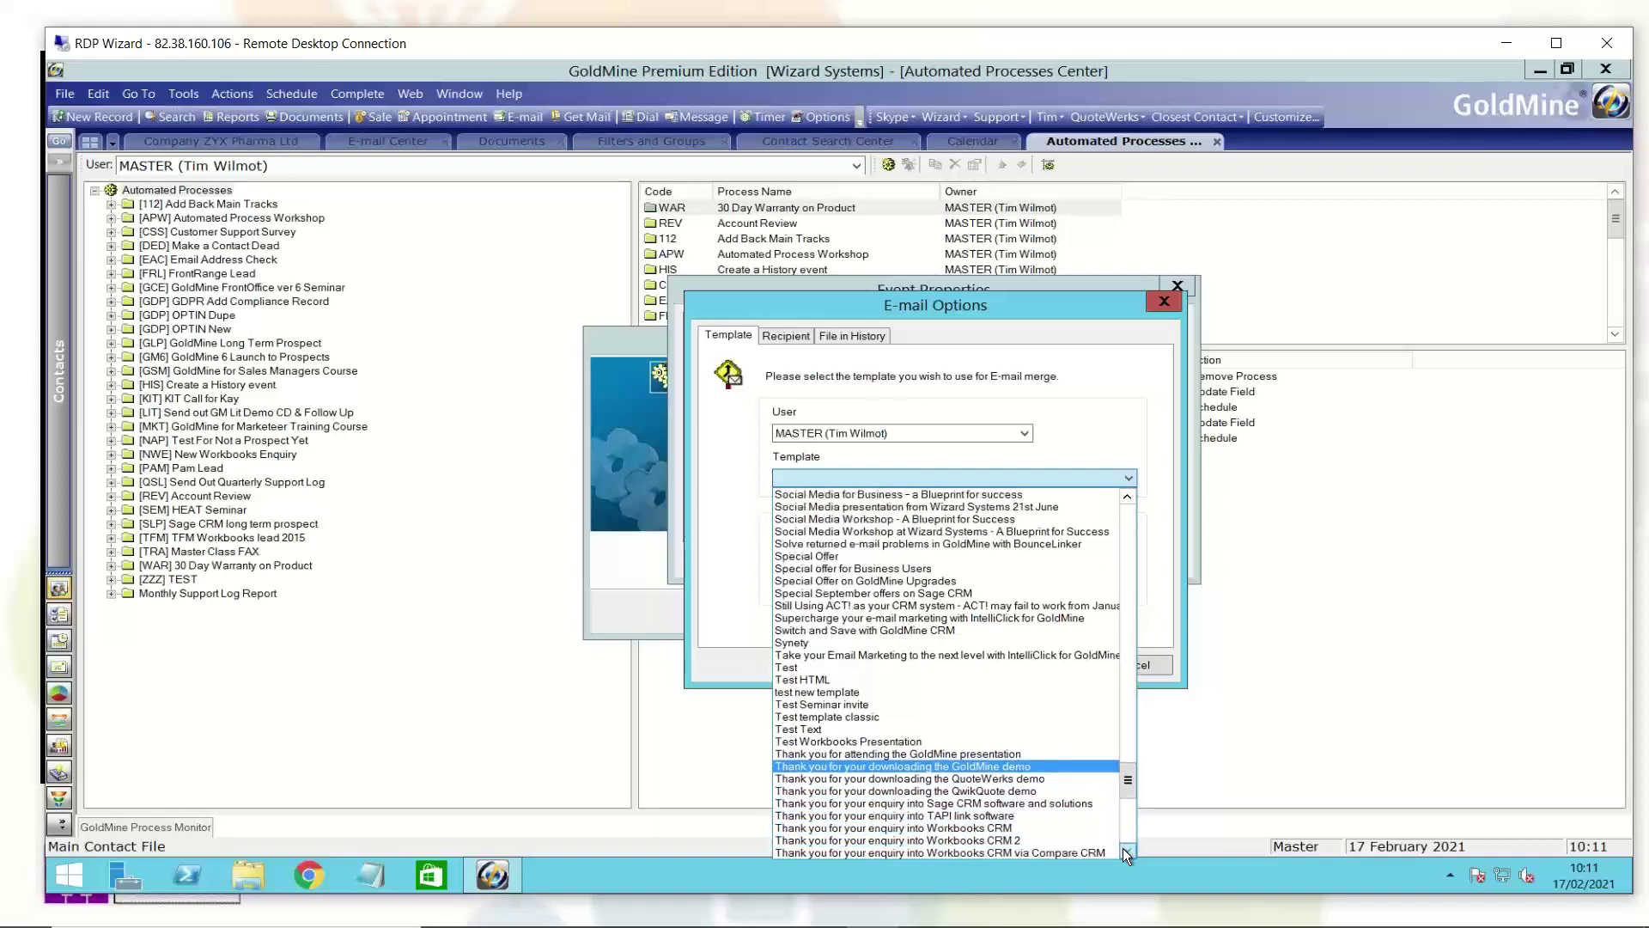
left_click(1084, 816)
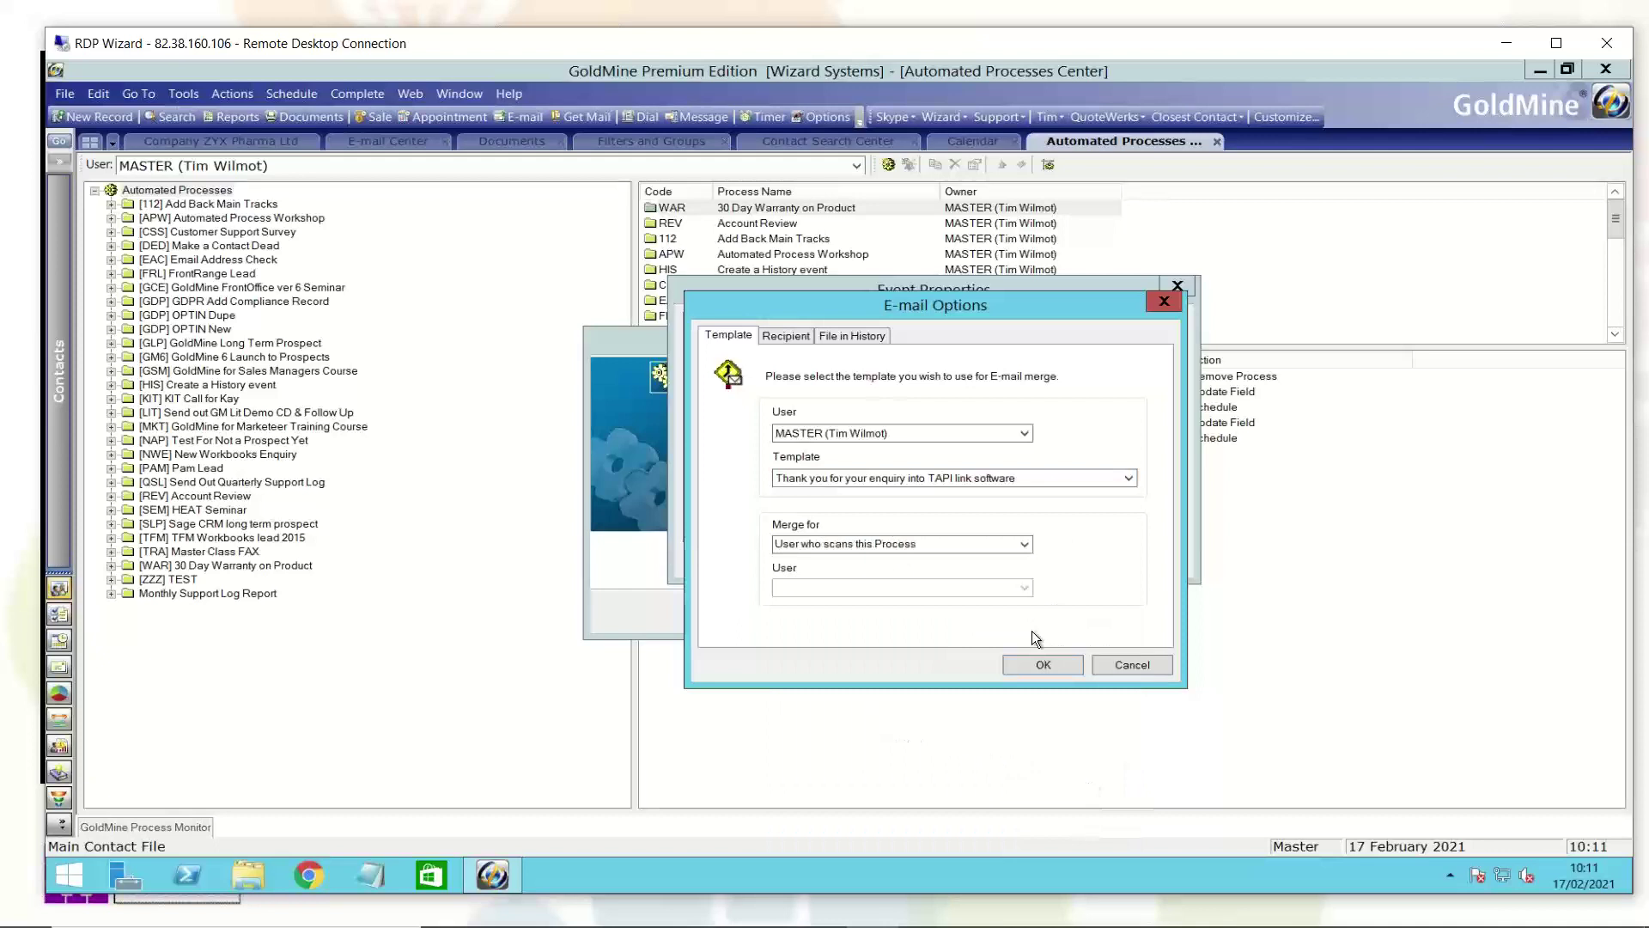
Step: Set Merge for to 'User who attaches this Process' and confirm the e-mail options
left_click(1025, 544)
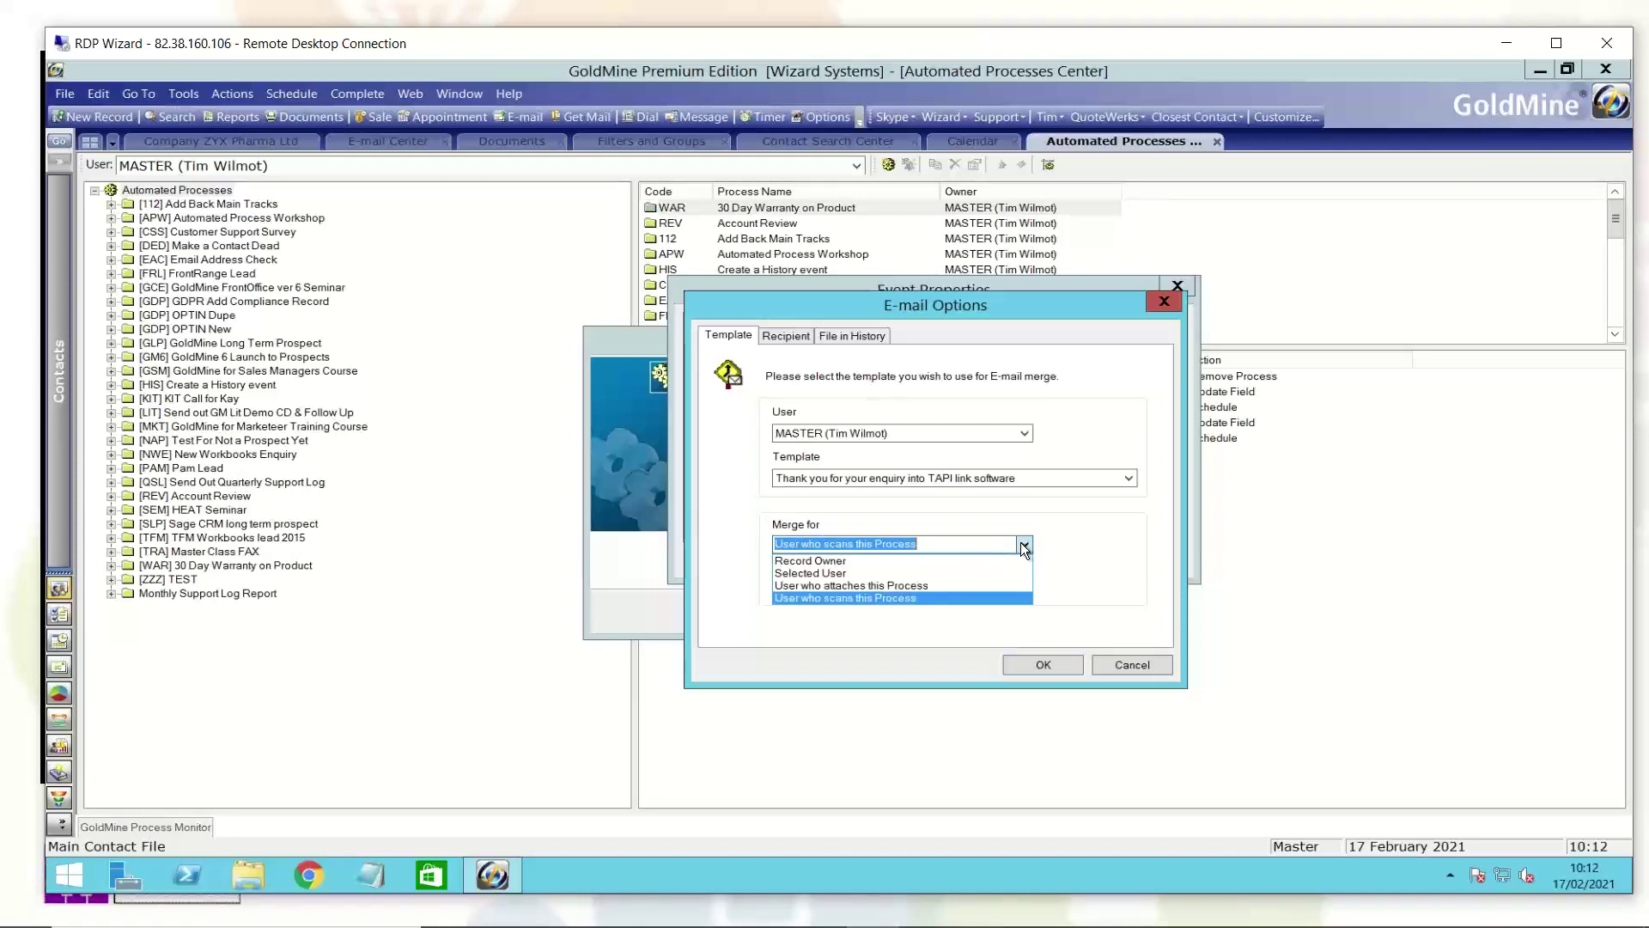
left_click(976, 585)
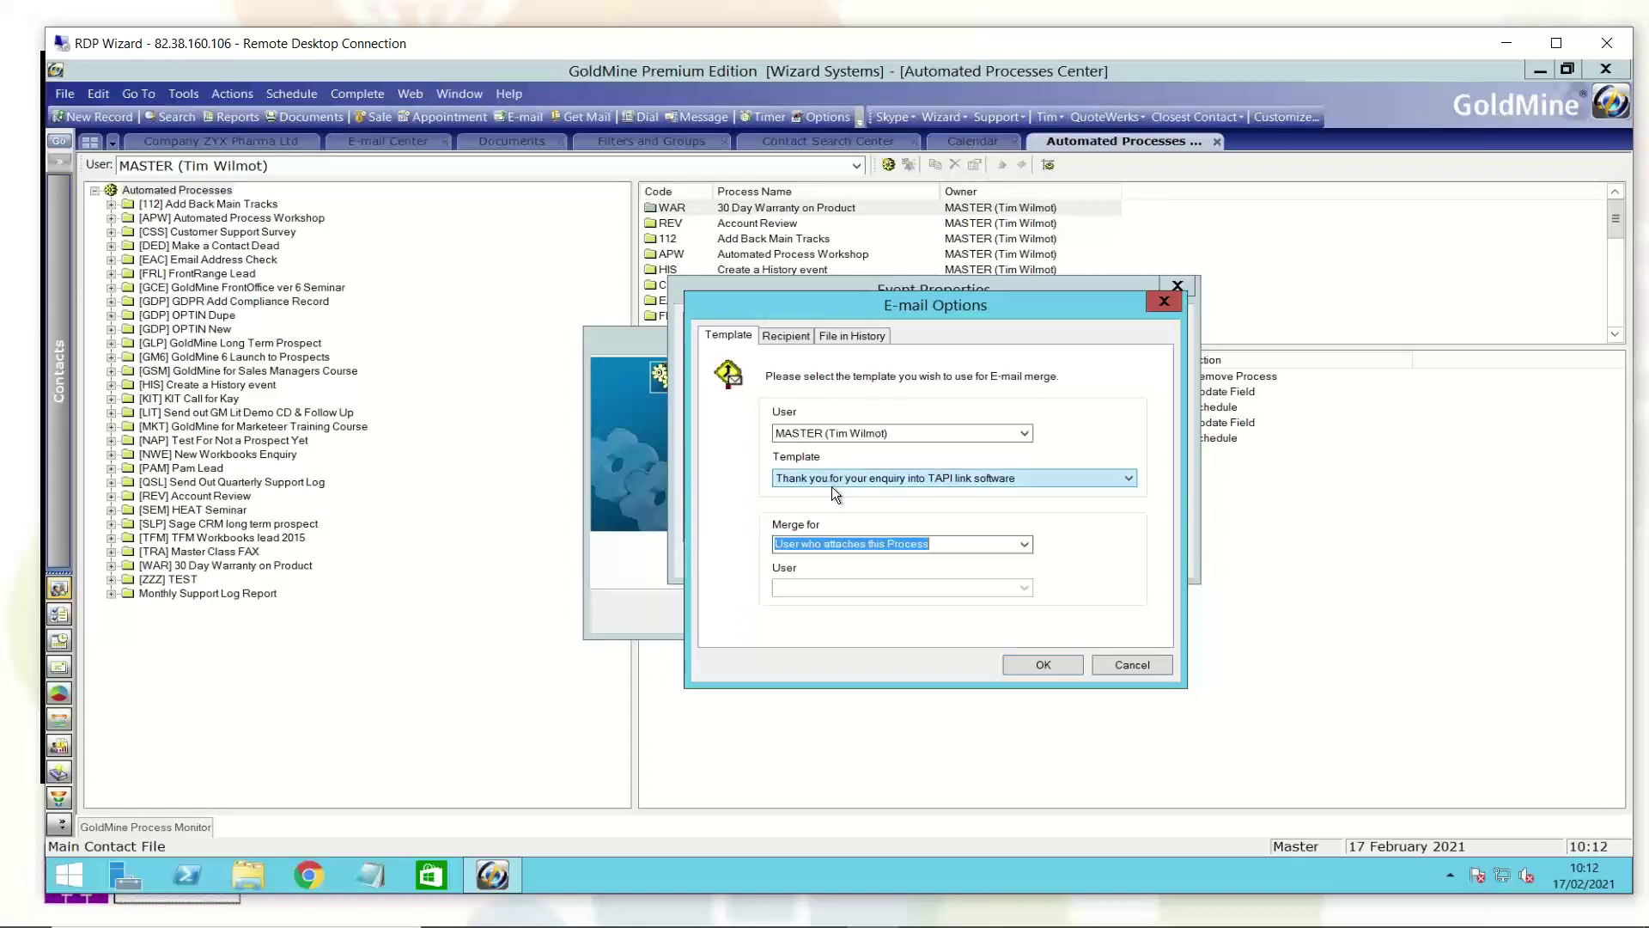
left_click(1042, 667)
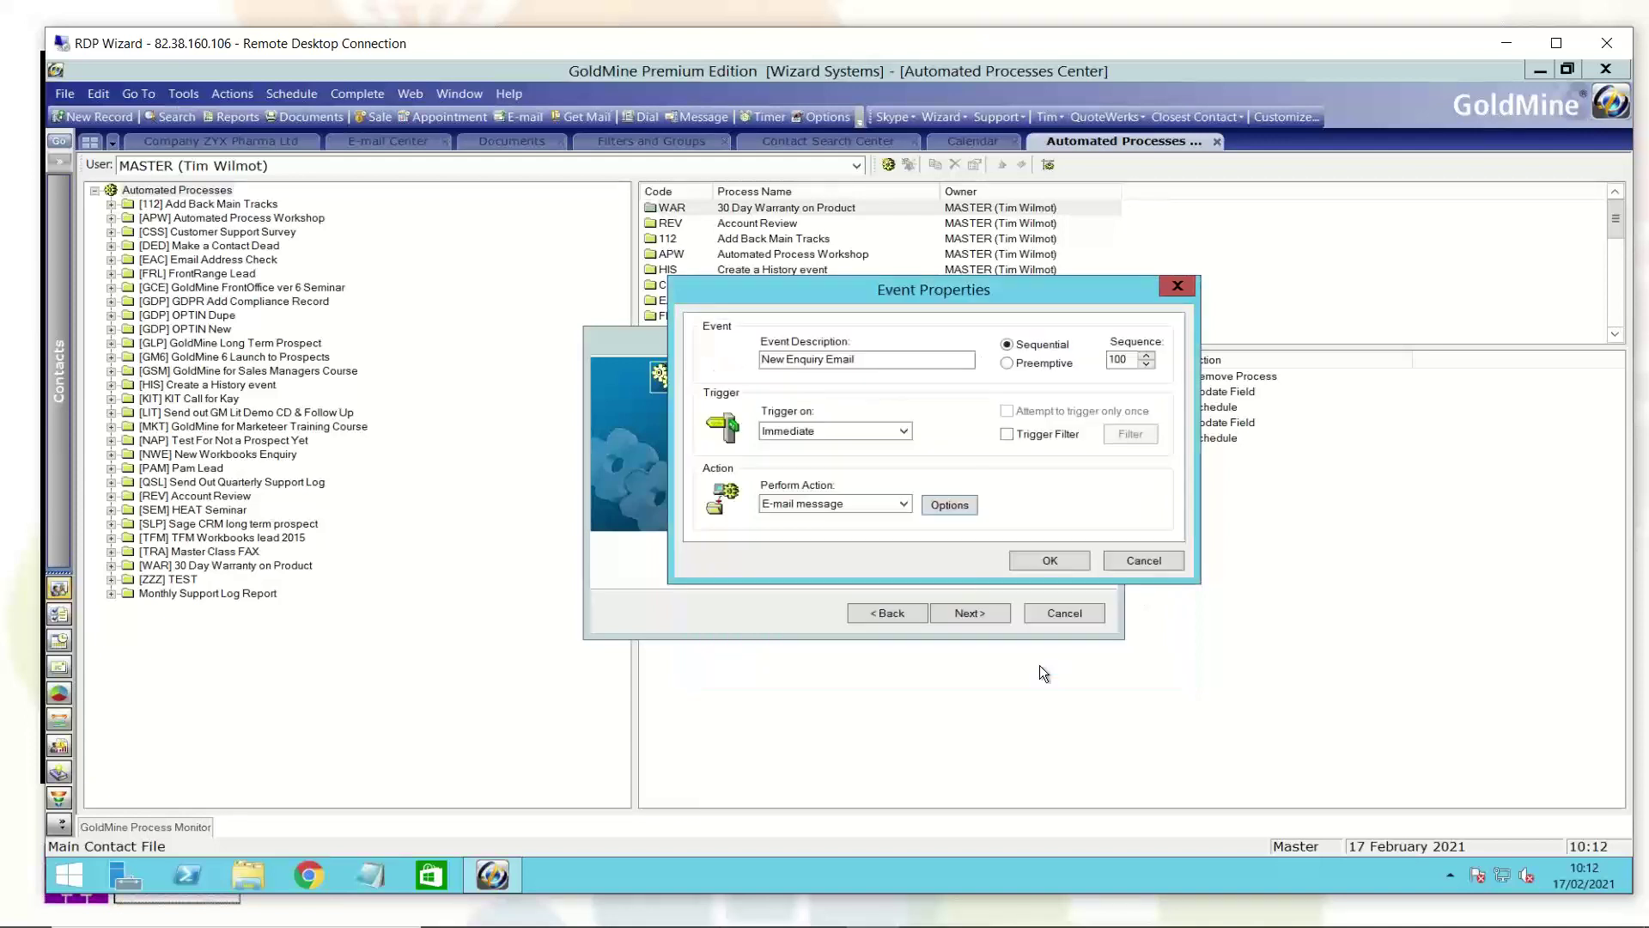
Step: Save the e-mail event and add 'Schedule a call', triggering Immediately with action Schedule Activity
left_click(1049, 560)
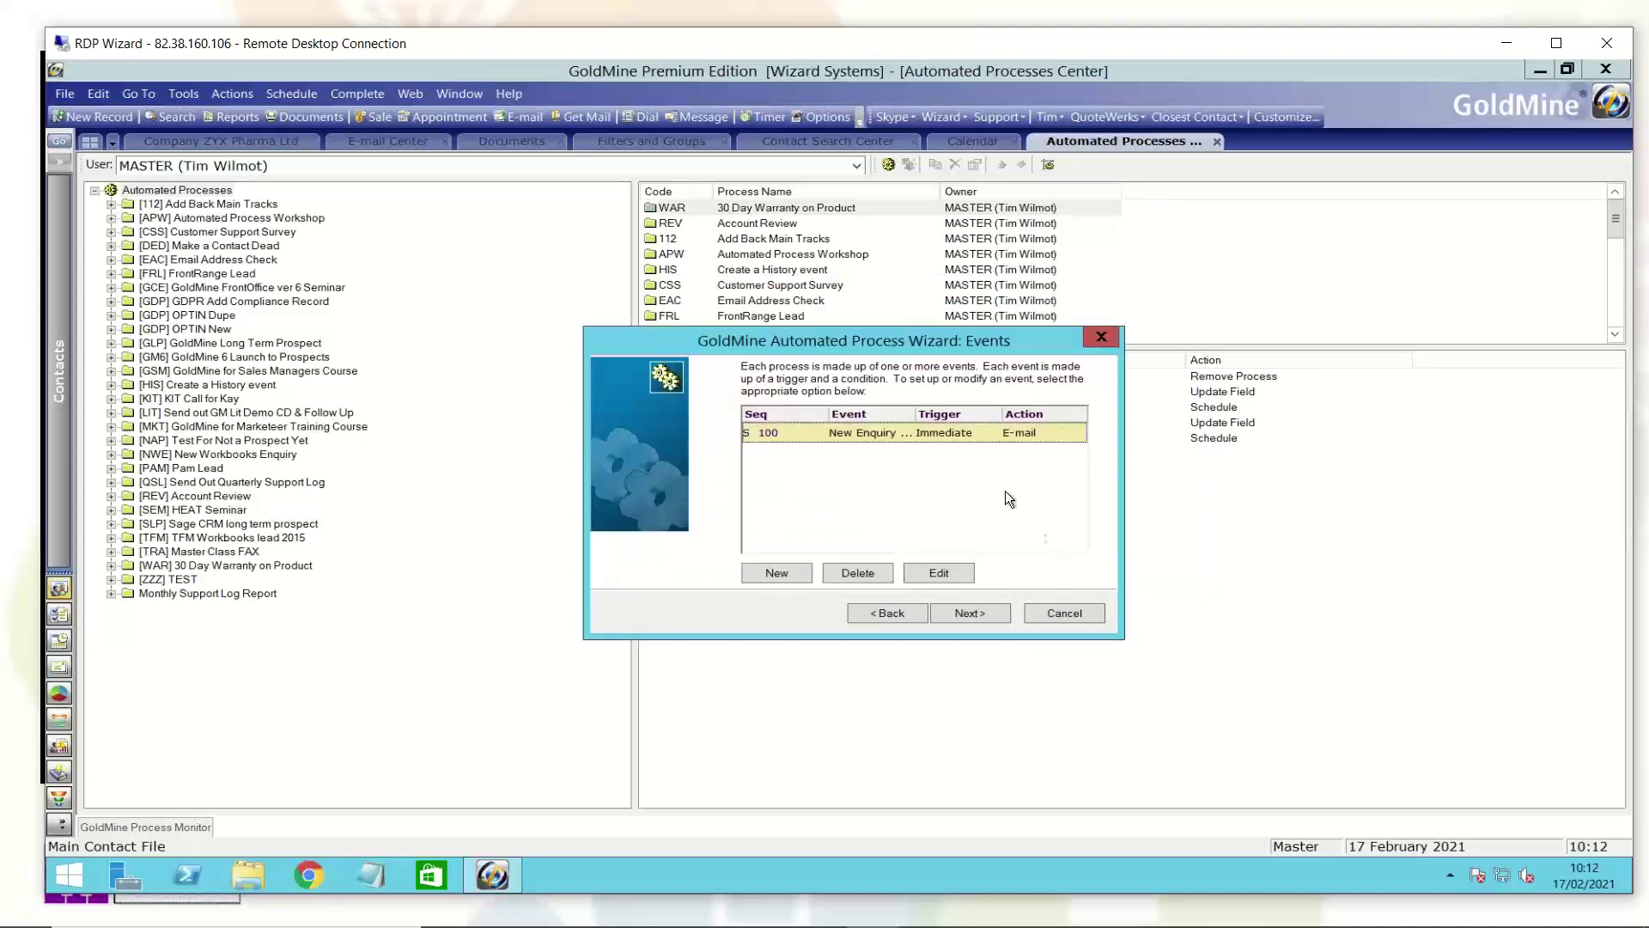
left_click(781, 575)
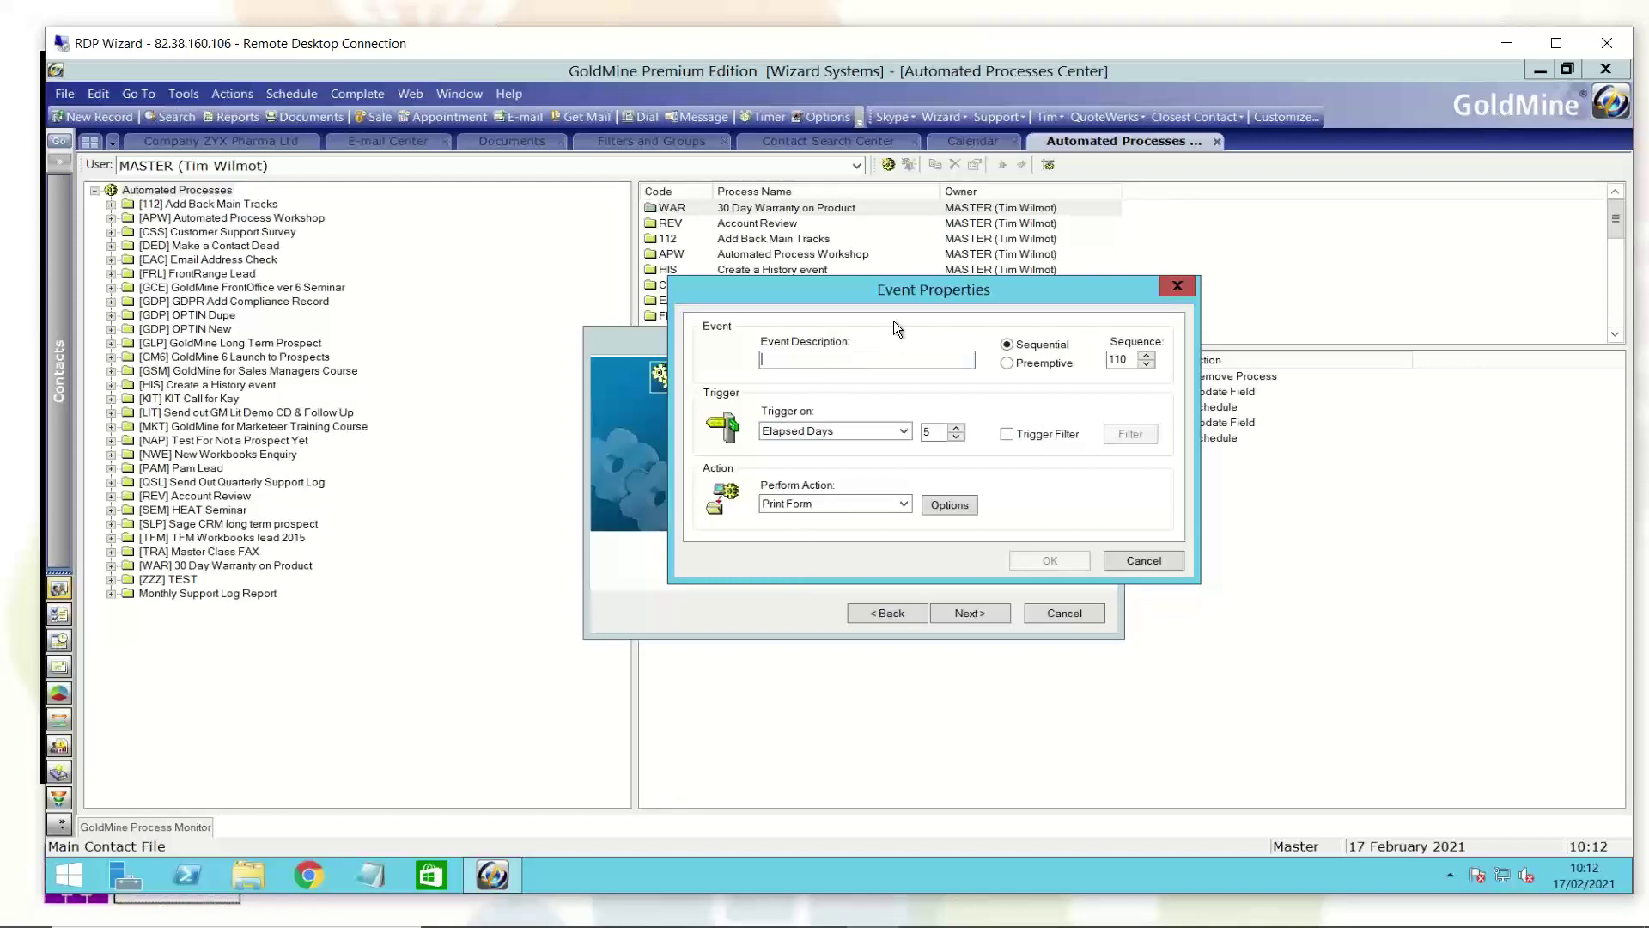
type("Sc")
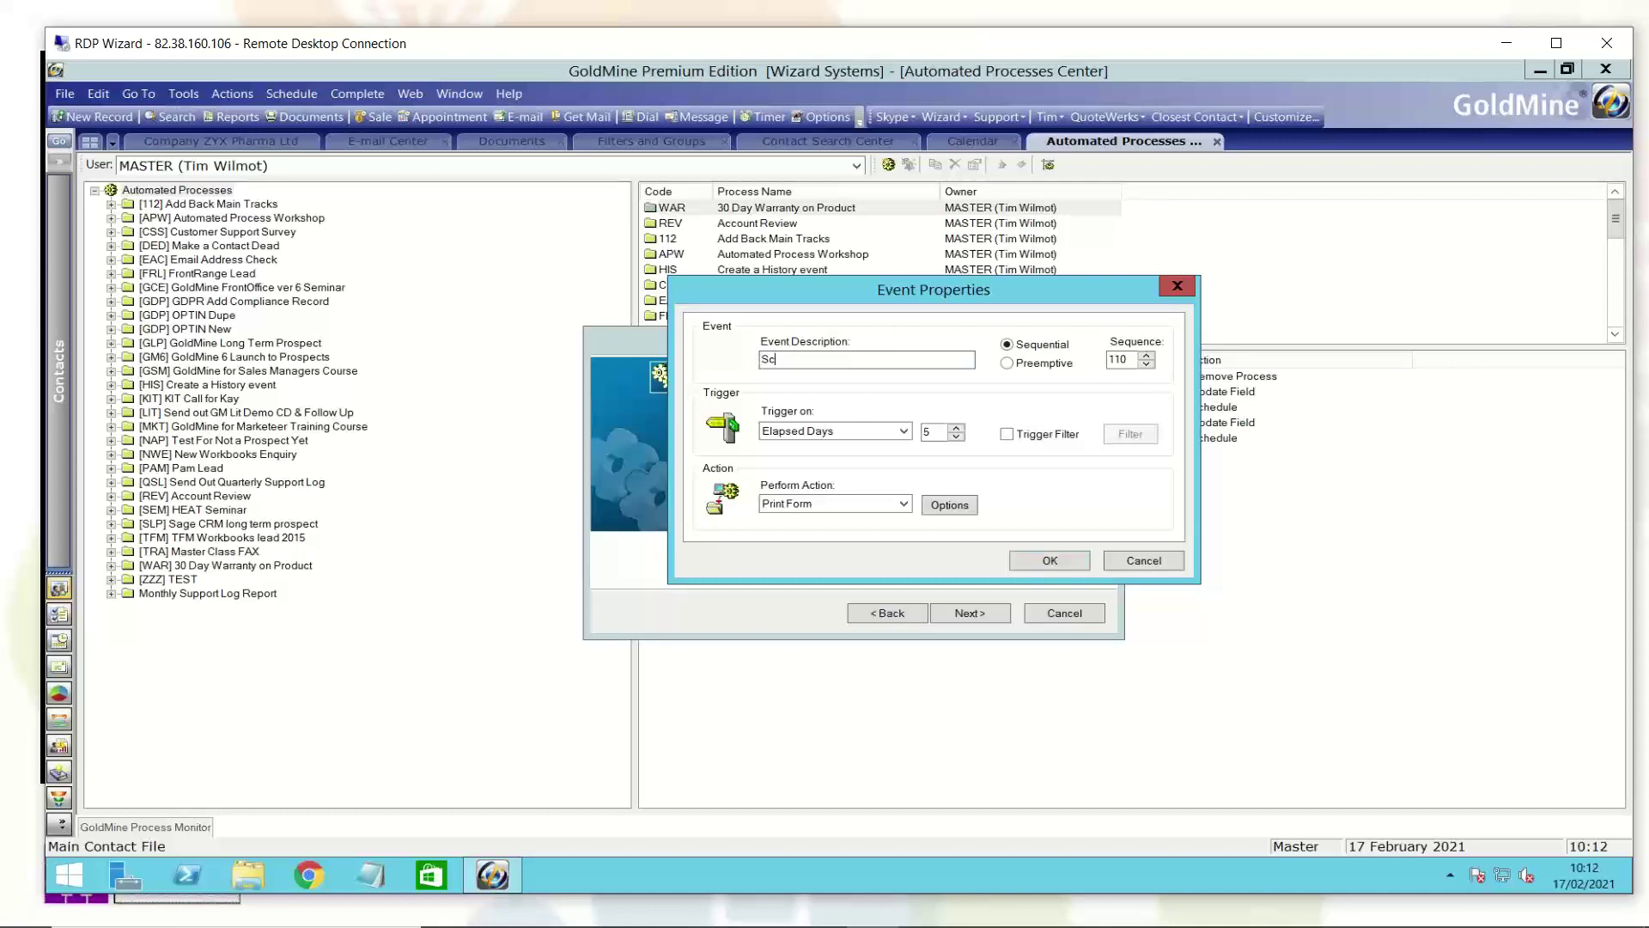
type("hedule a call")
left_click(899, 432)
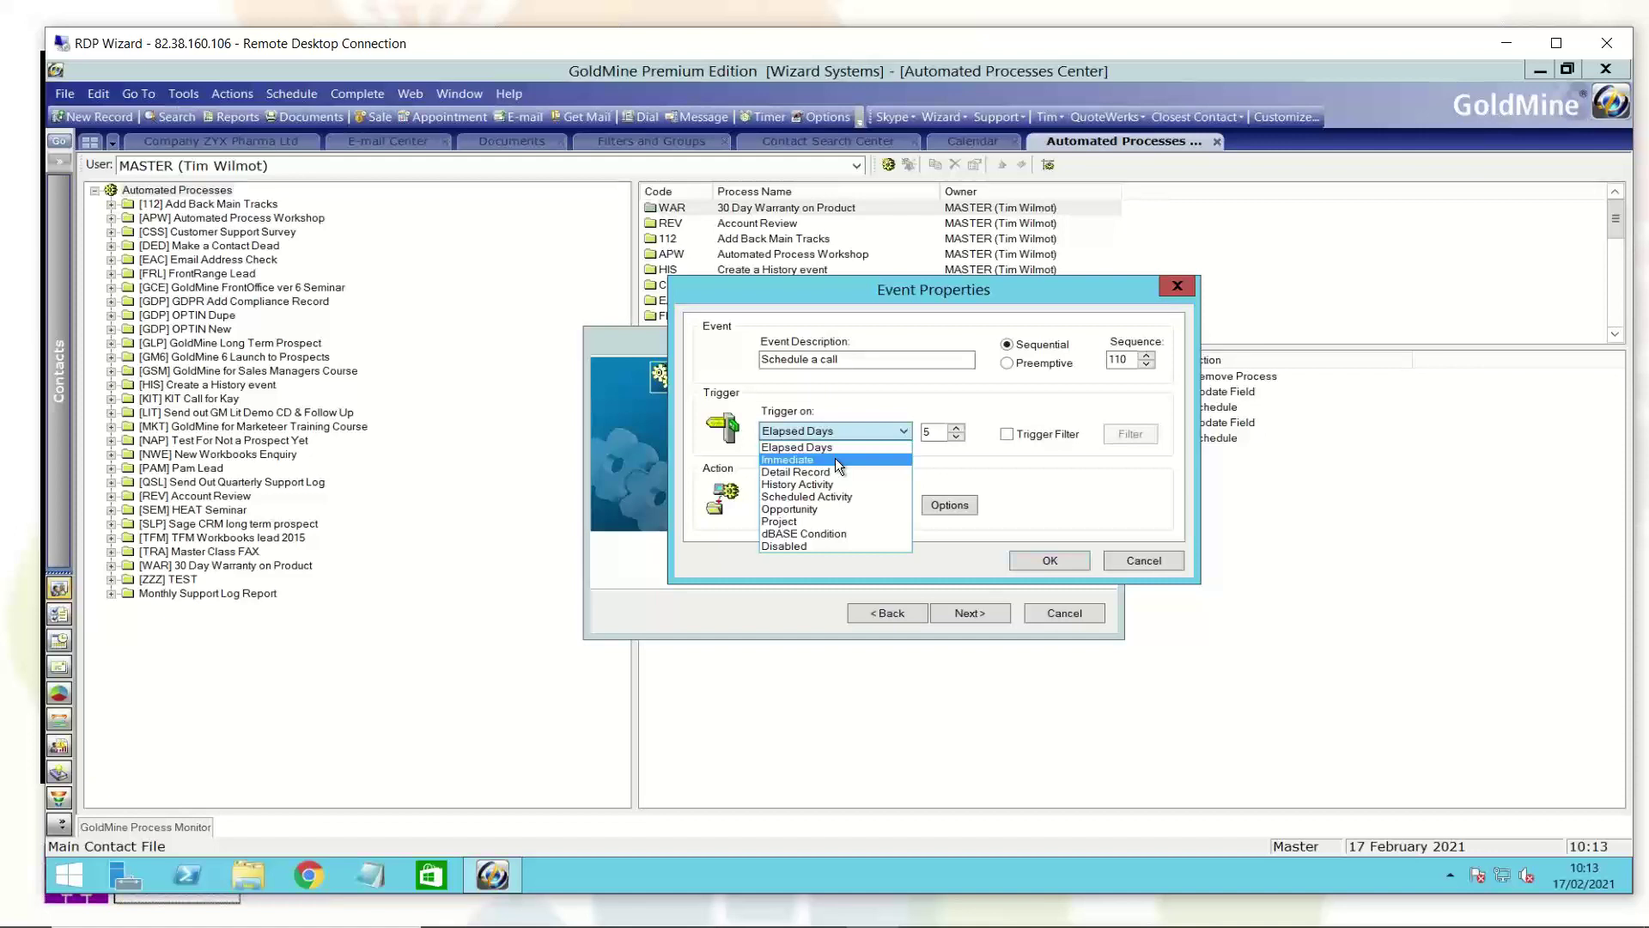
left_click(833, 459)
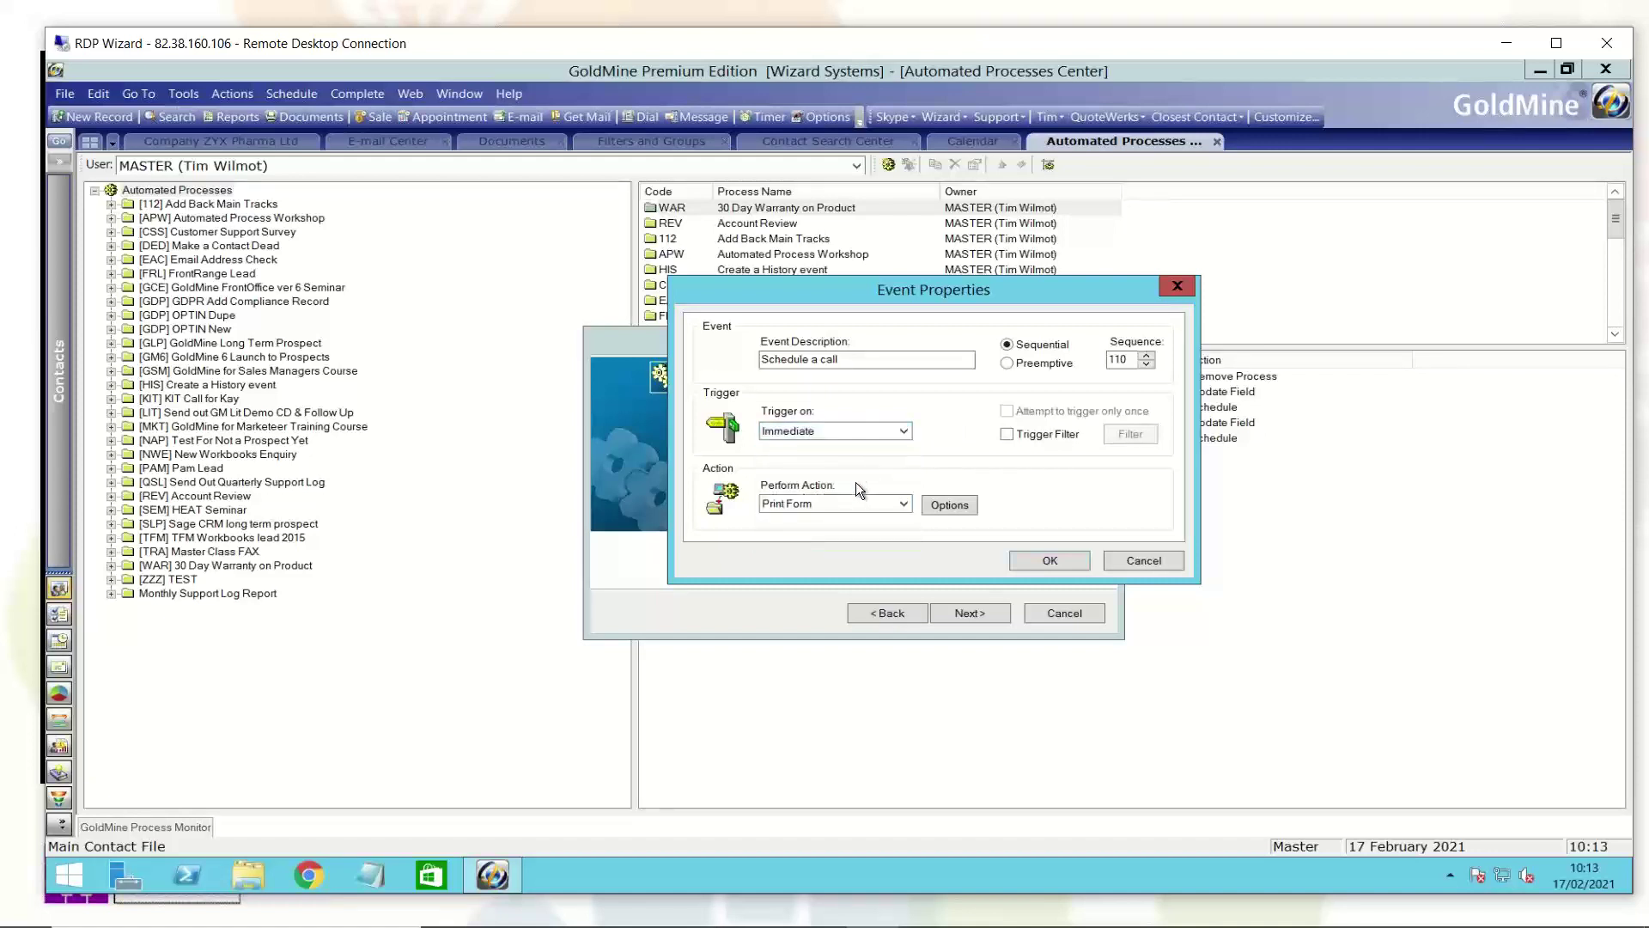
left_click(858, 505)
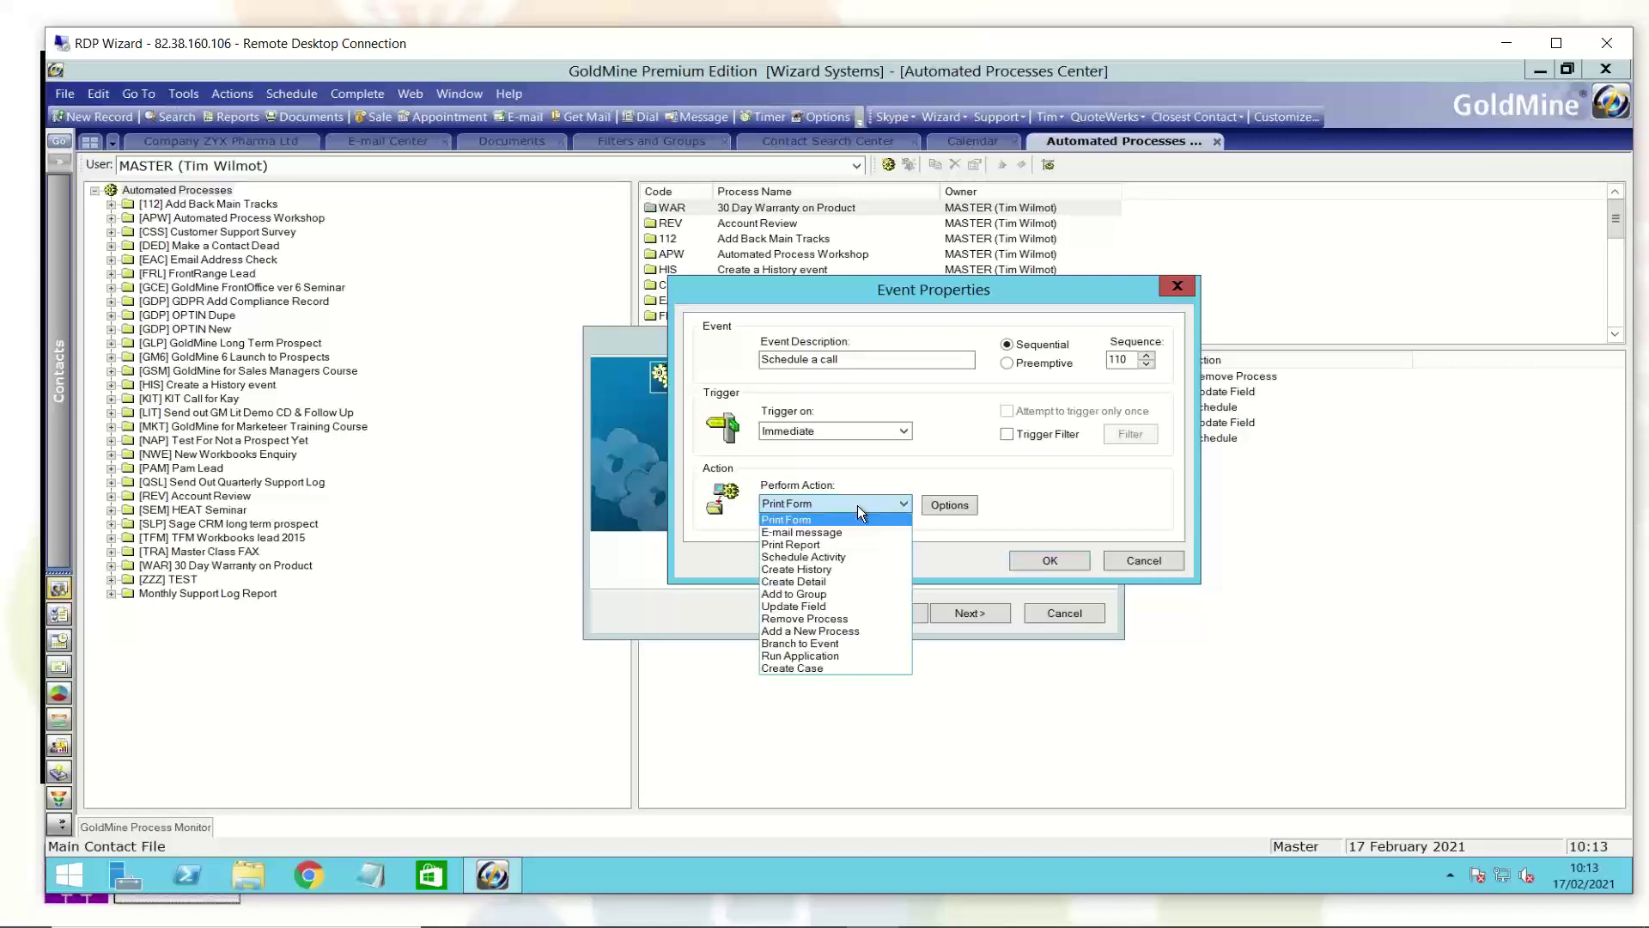
left_click(831, 558)
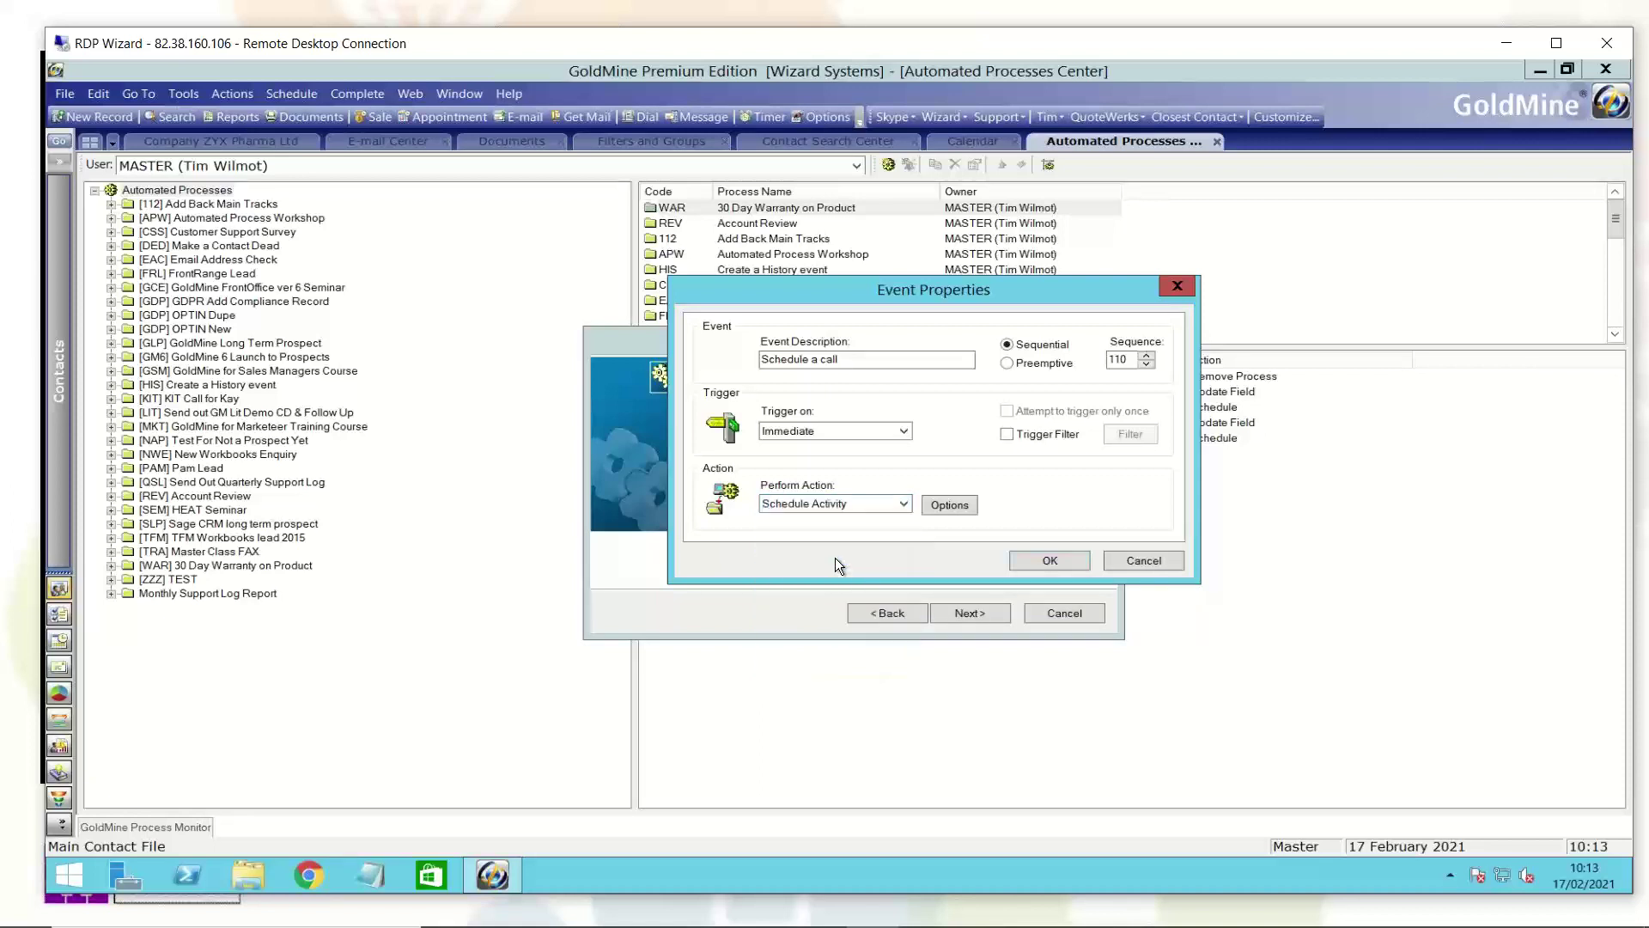
Step: Open the Schedule Action options for the Schedule a call event
left_click(938, 505)
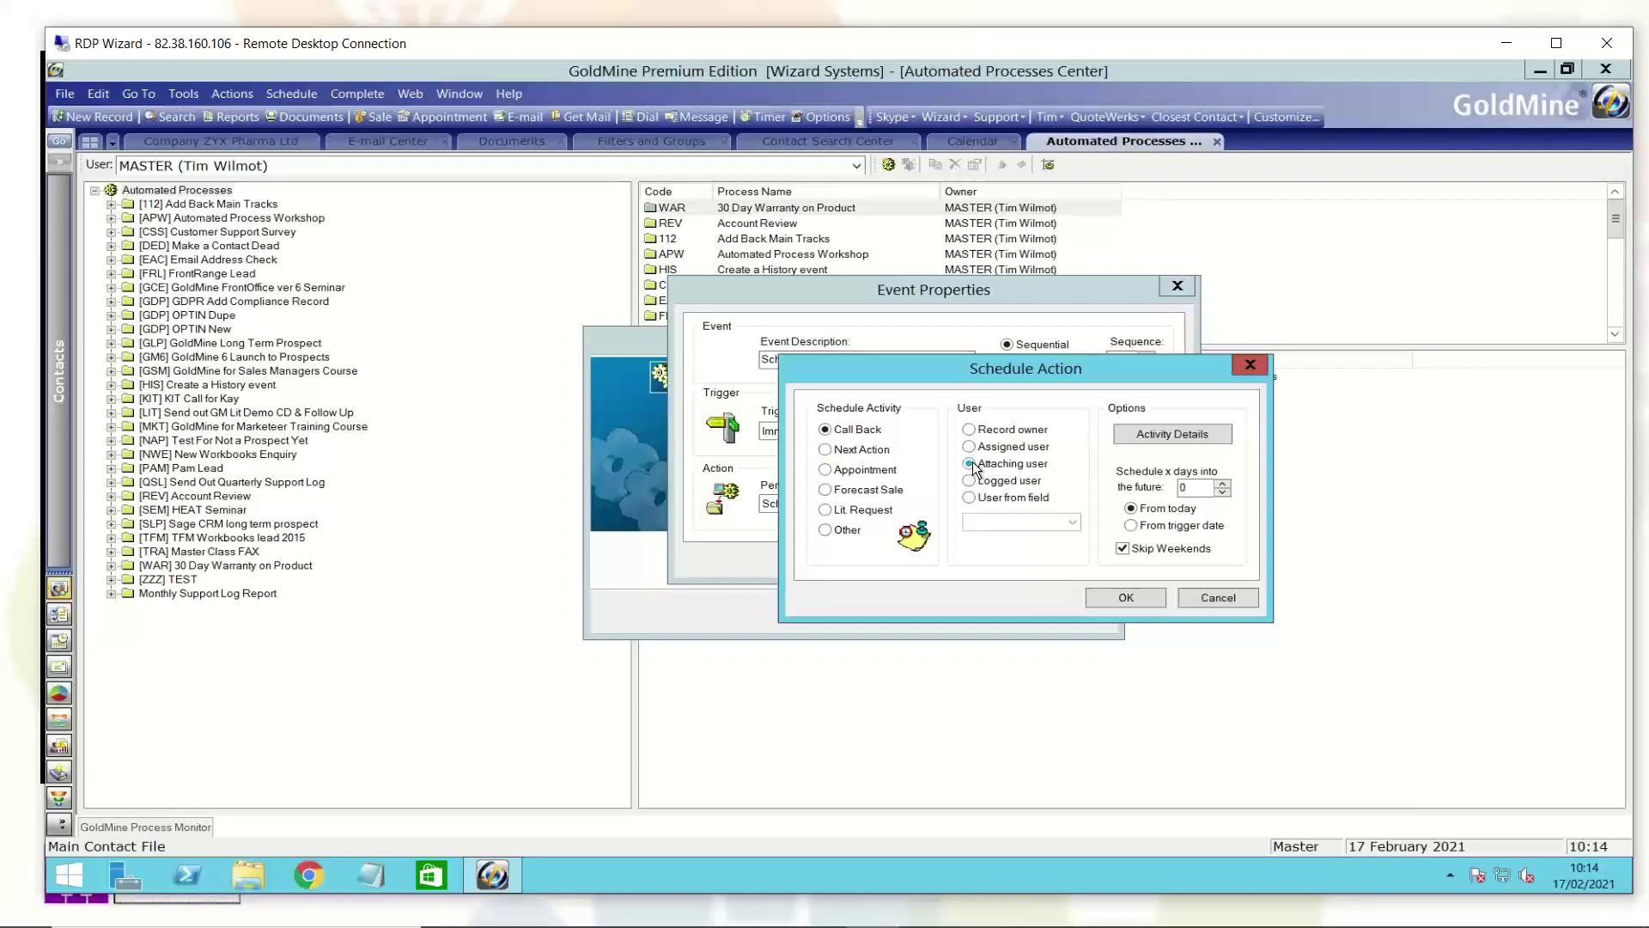
Step: Set the call's Activity Details reference to 'New Enquiry - GoldMine' and confirm
left_click(1146, 436)
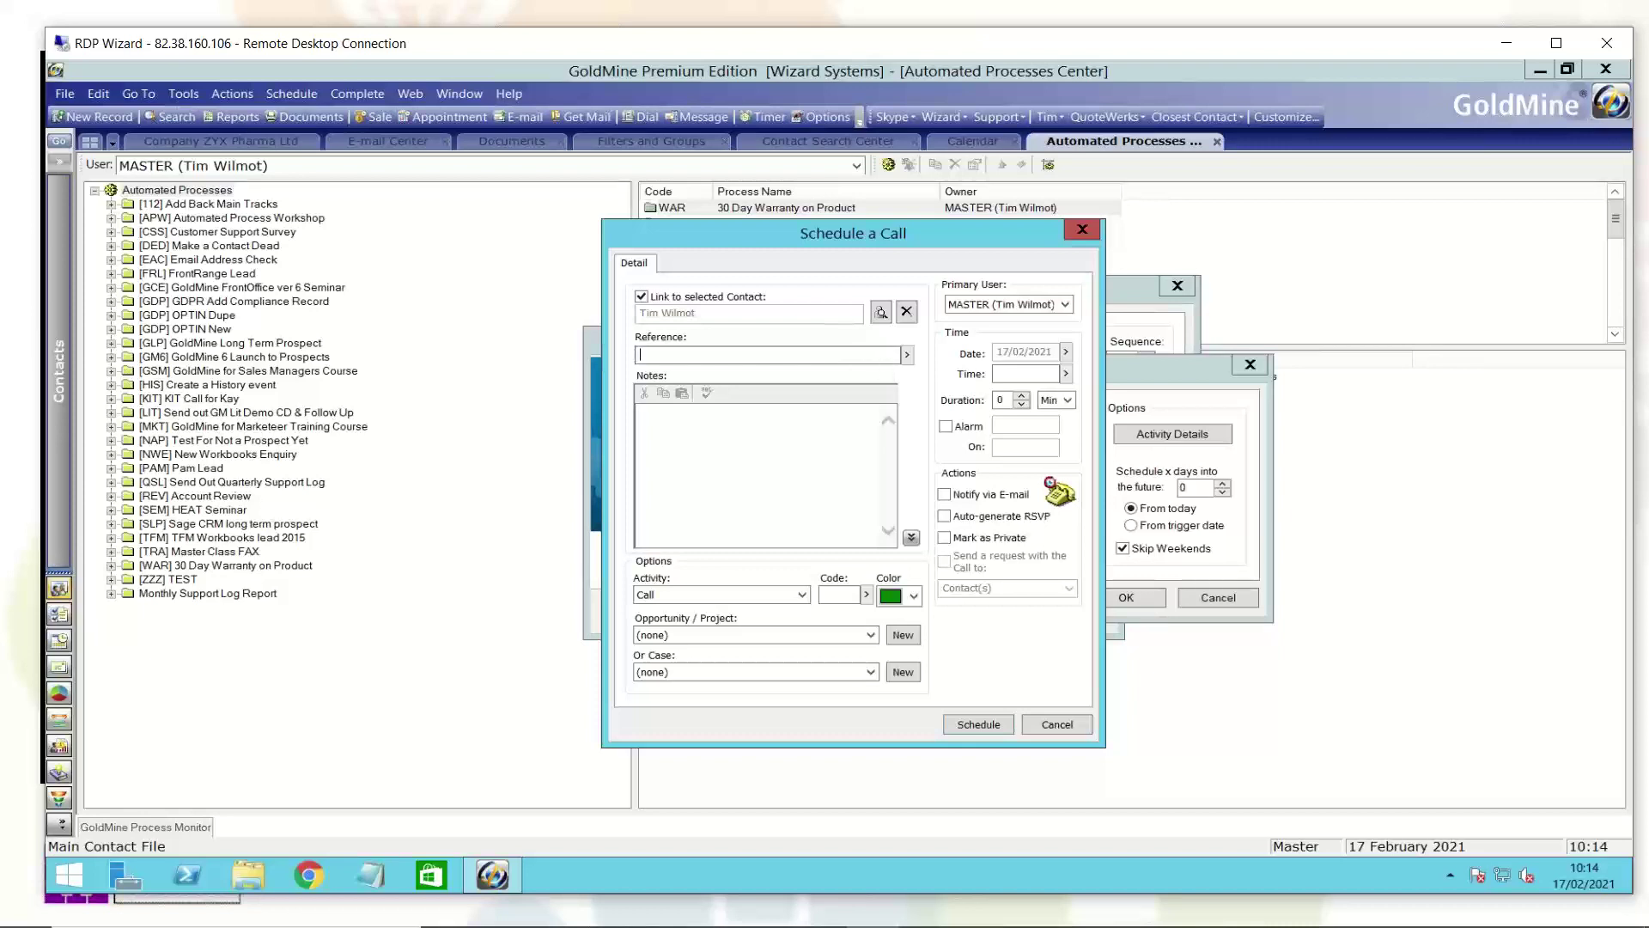
type("New")
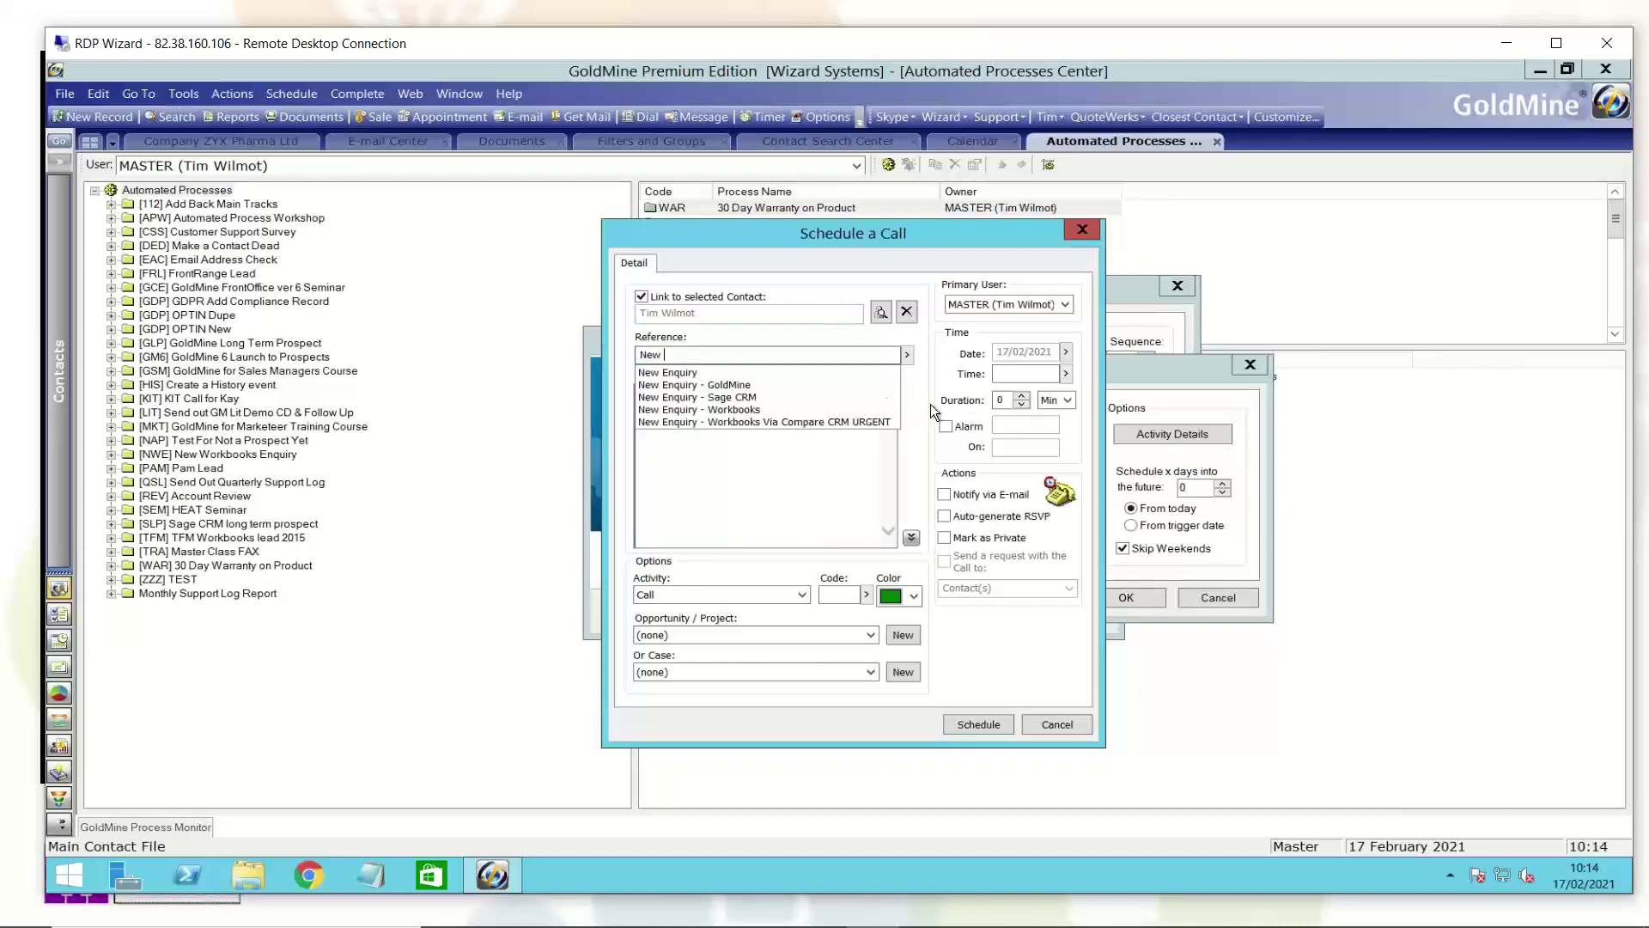
left_click(787, 379)
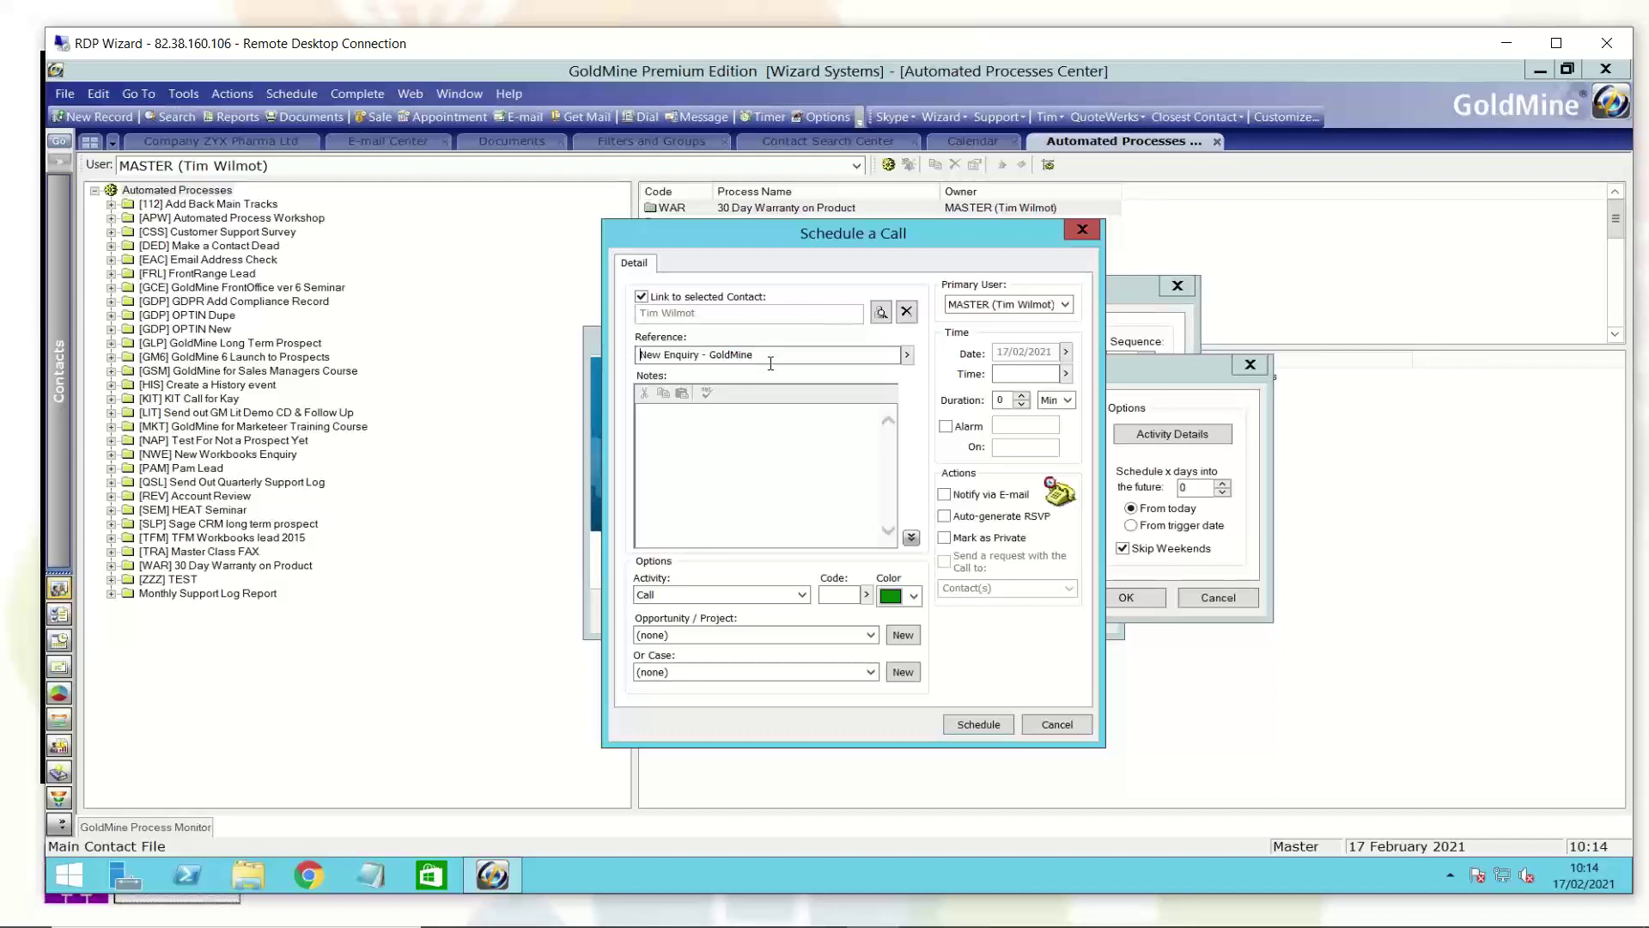
left_click(979, 723)
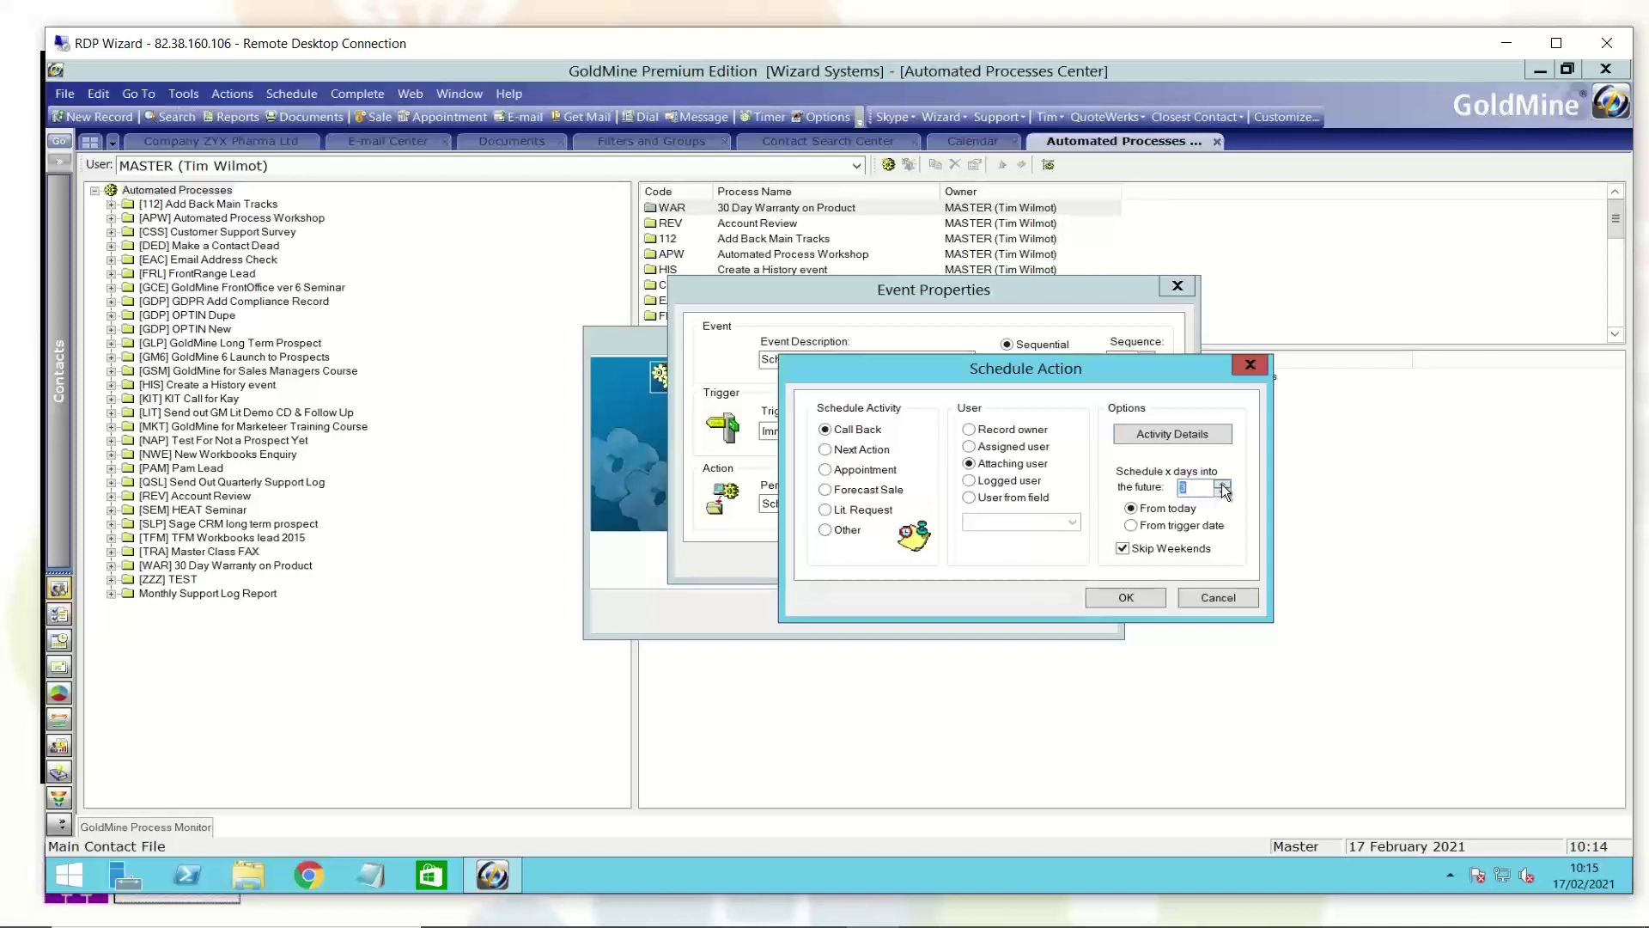
Step: Schedule the follow-up call 4 days ahead, save the call event, and advance to the wizard's final page
left_click(1223, 483)
double_click(1186, 491)
left_click(1127, 598)
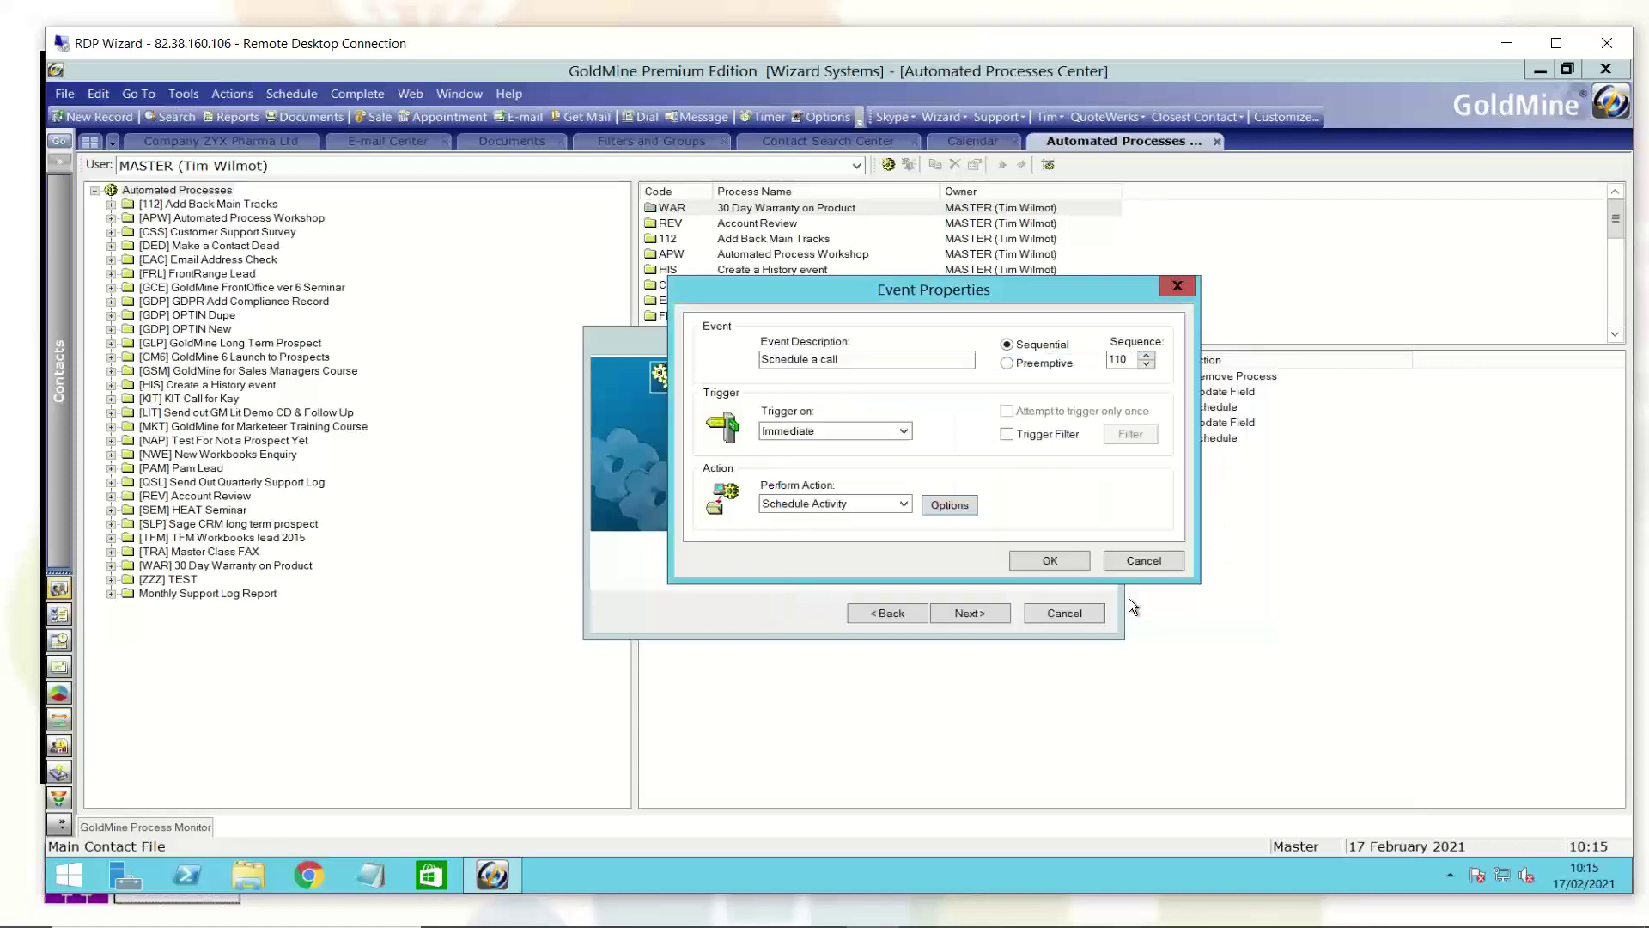
left_click(1049, 559)
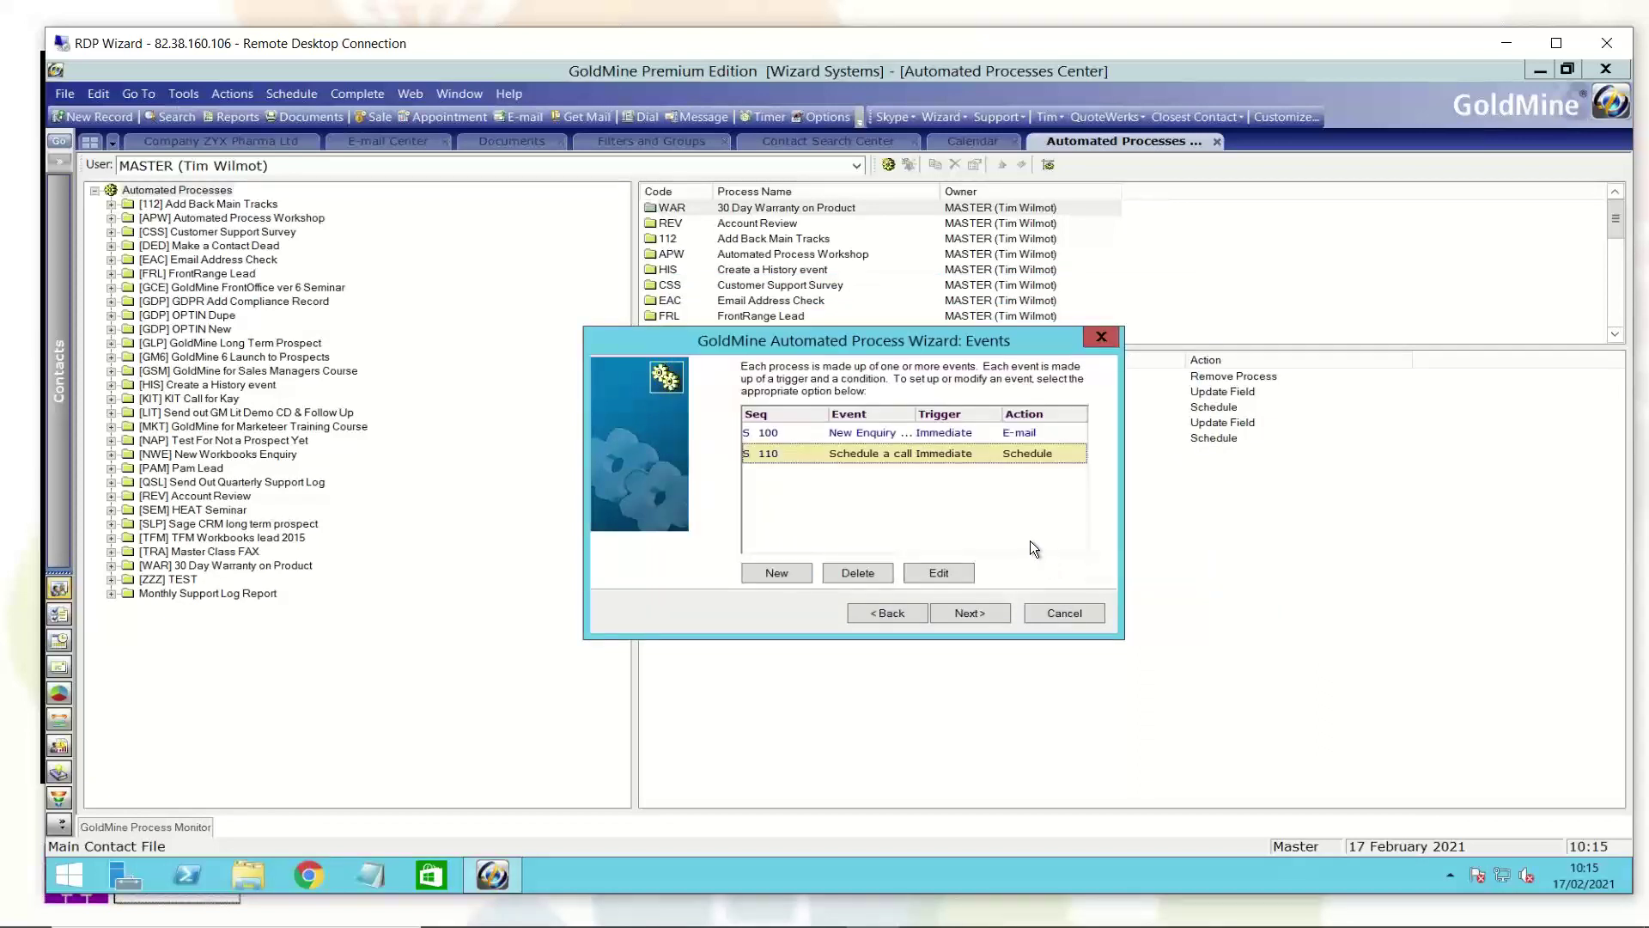
left_click(988, 611)
Step: Finish the New Enquiry process wizard and switch to the ZYX Pharma Ltd contact record
left_click(987, 612)
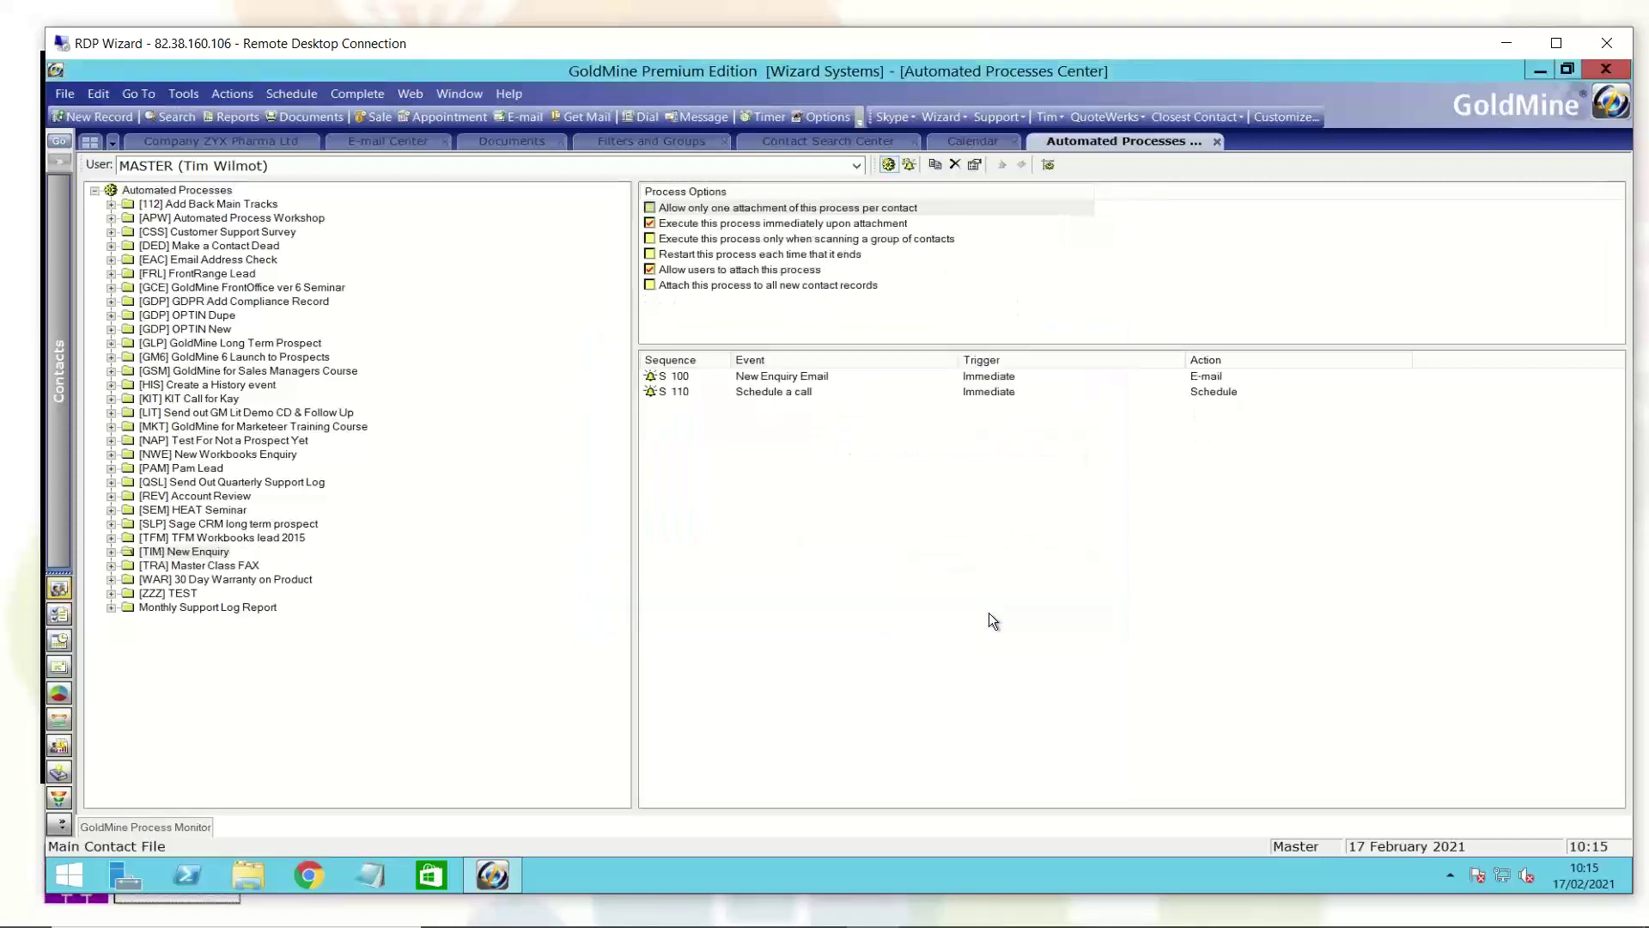
left_click(203, 139)
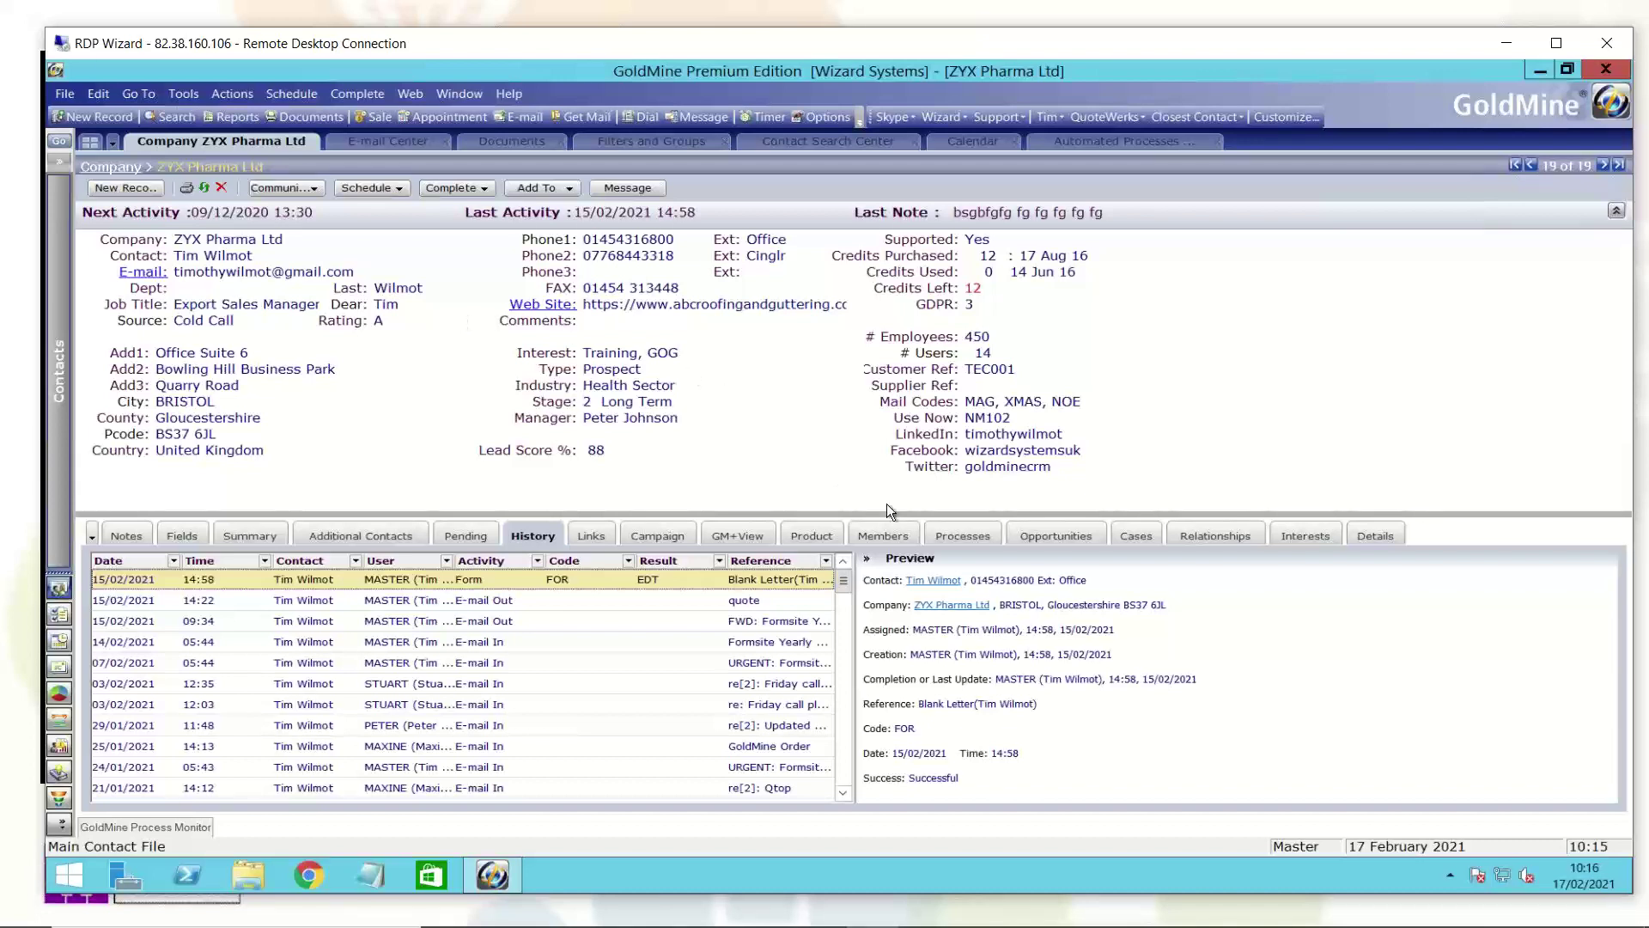
Step: Assign the [TIM] New Enquiry process to ZYX Pharma Ltd via Tools > Automated Processes > Assign a Process
left_click(960, 533)
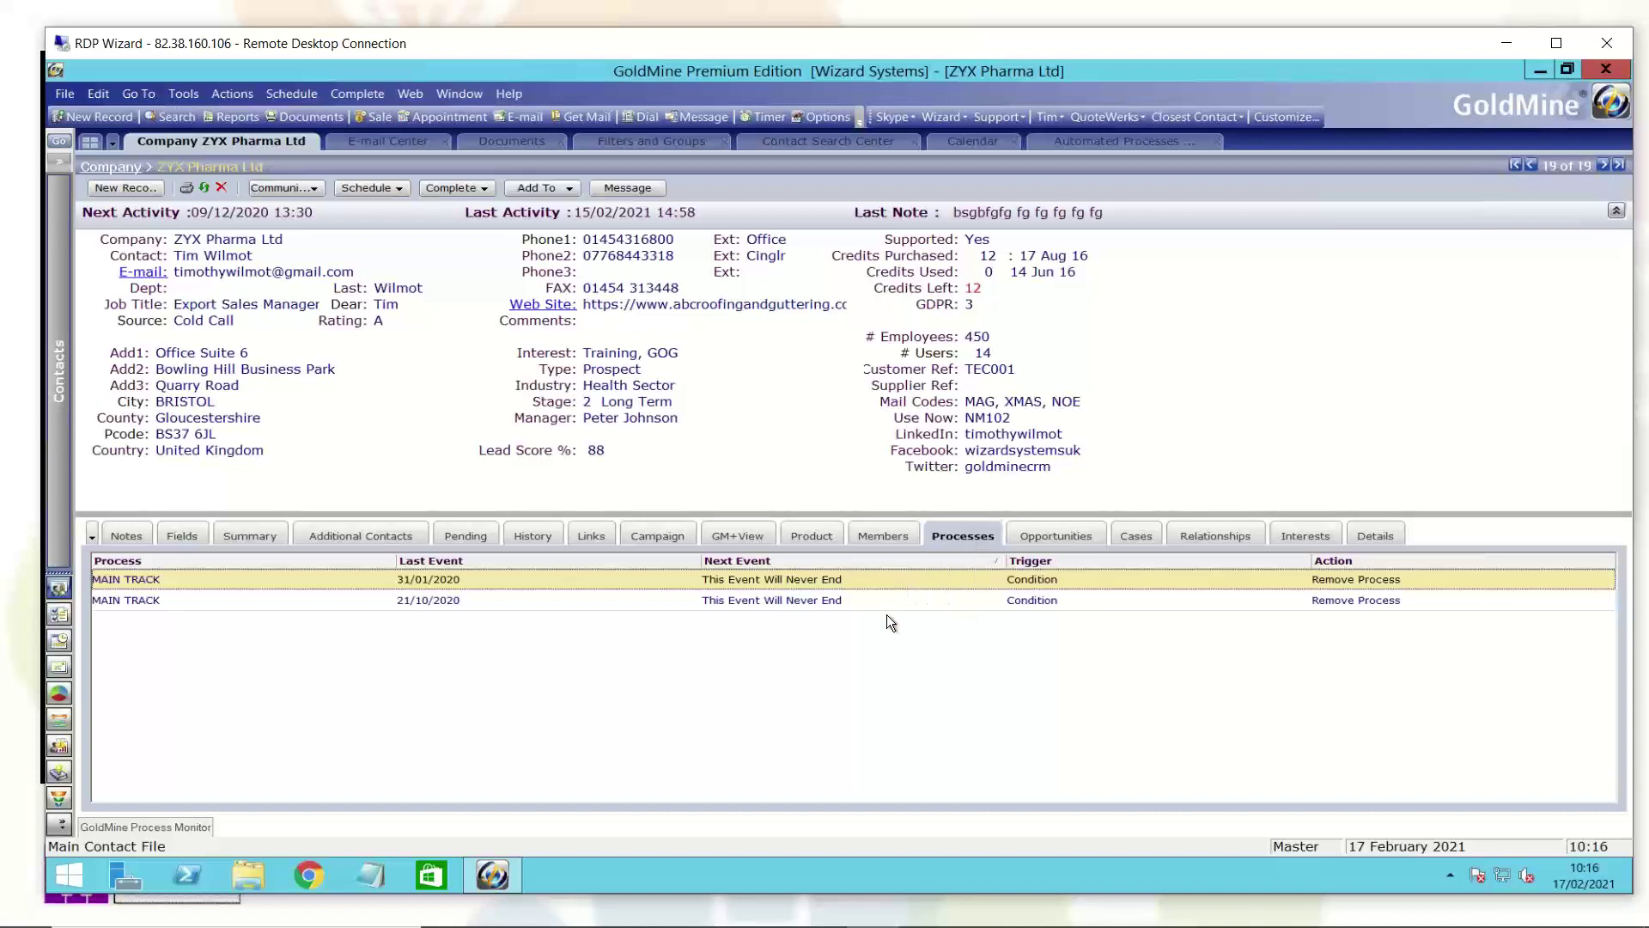
right_click(877, 644)
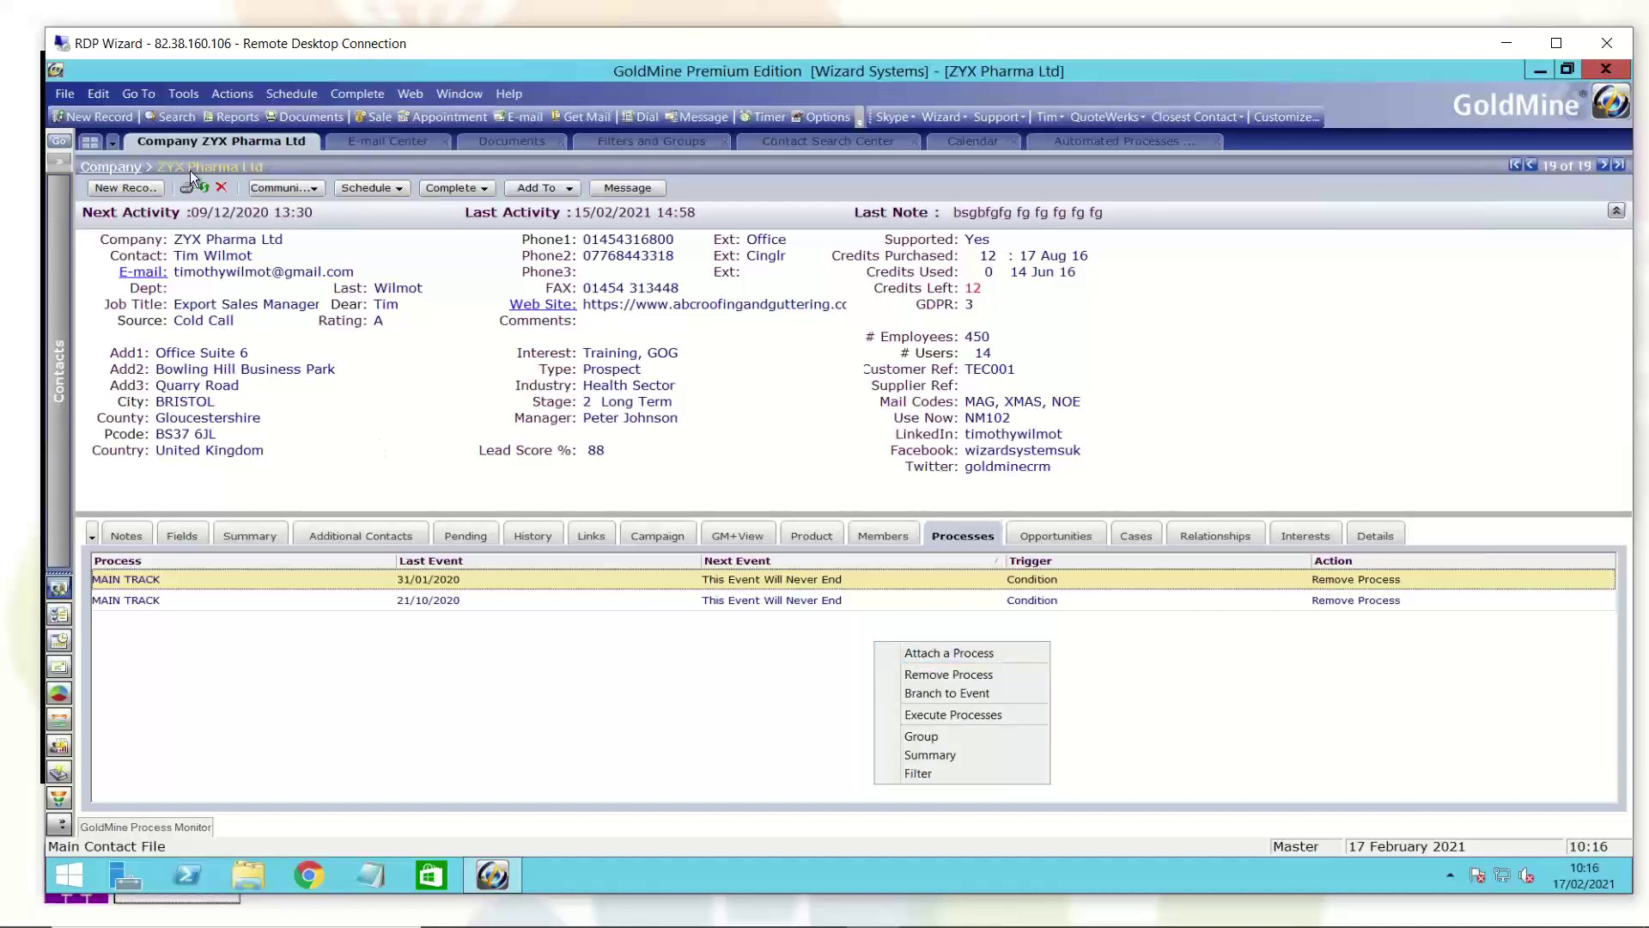
left_click(184, 94)
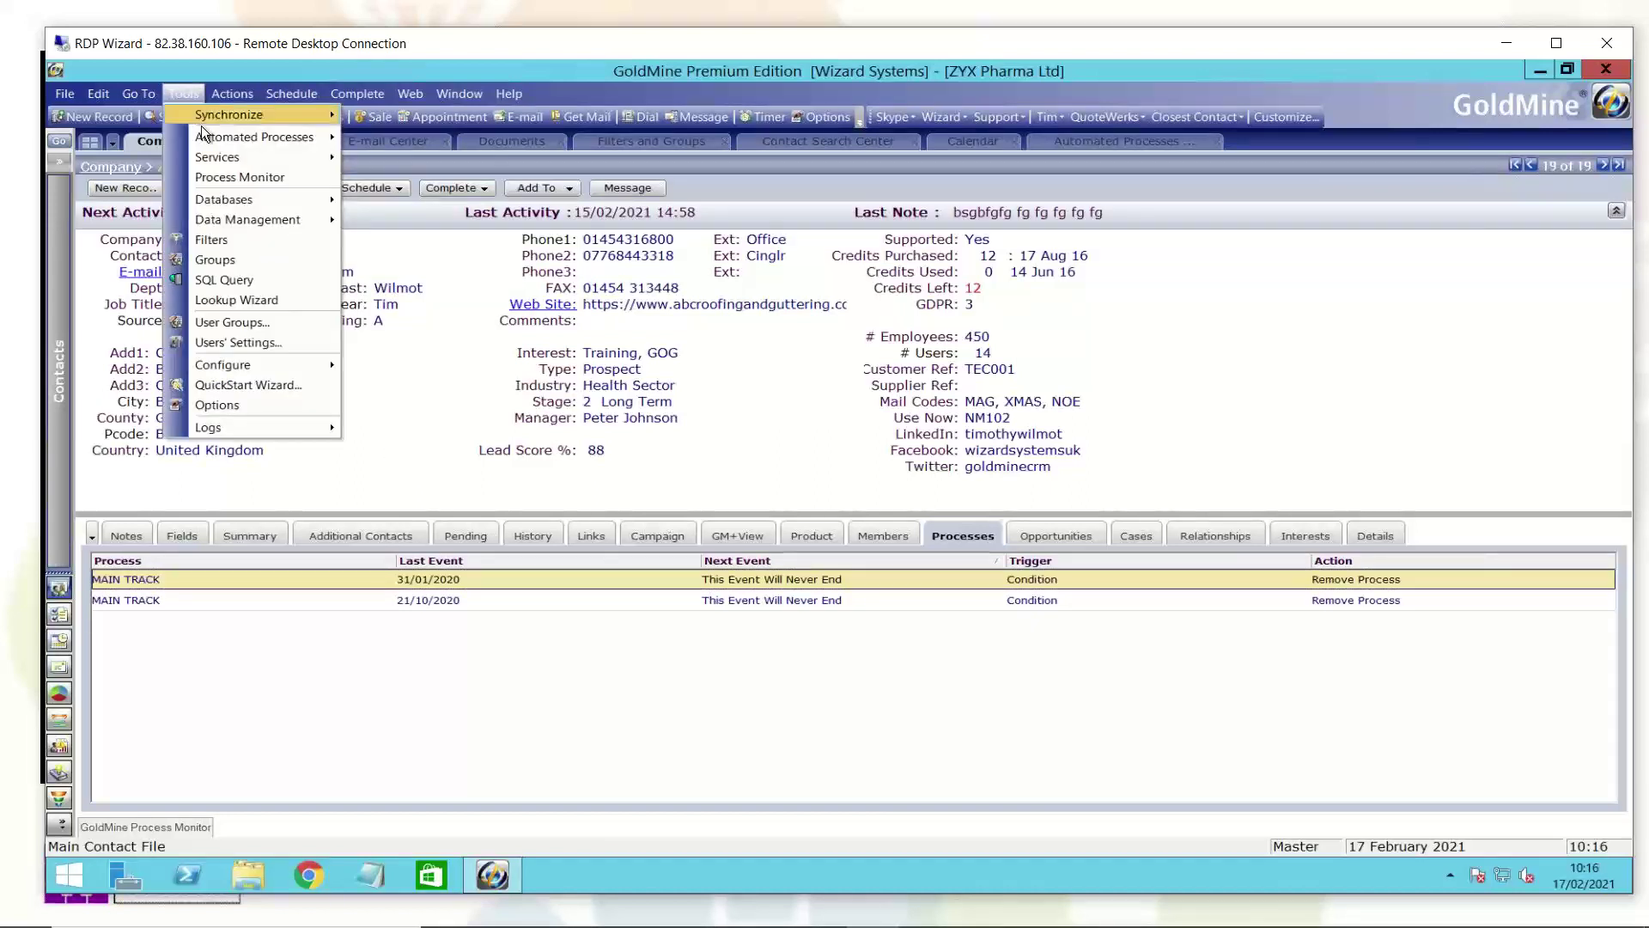
mouse_move(206, 137)
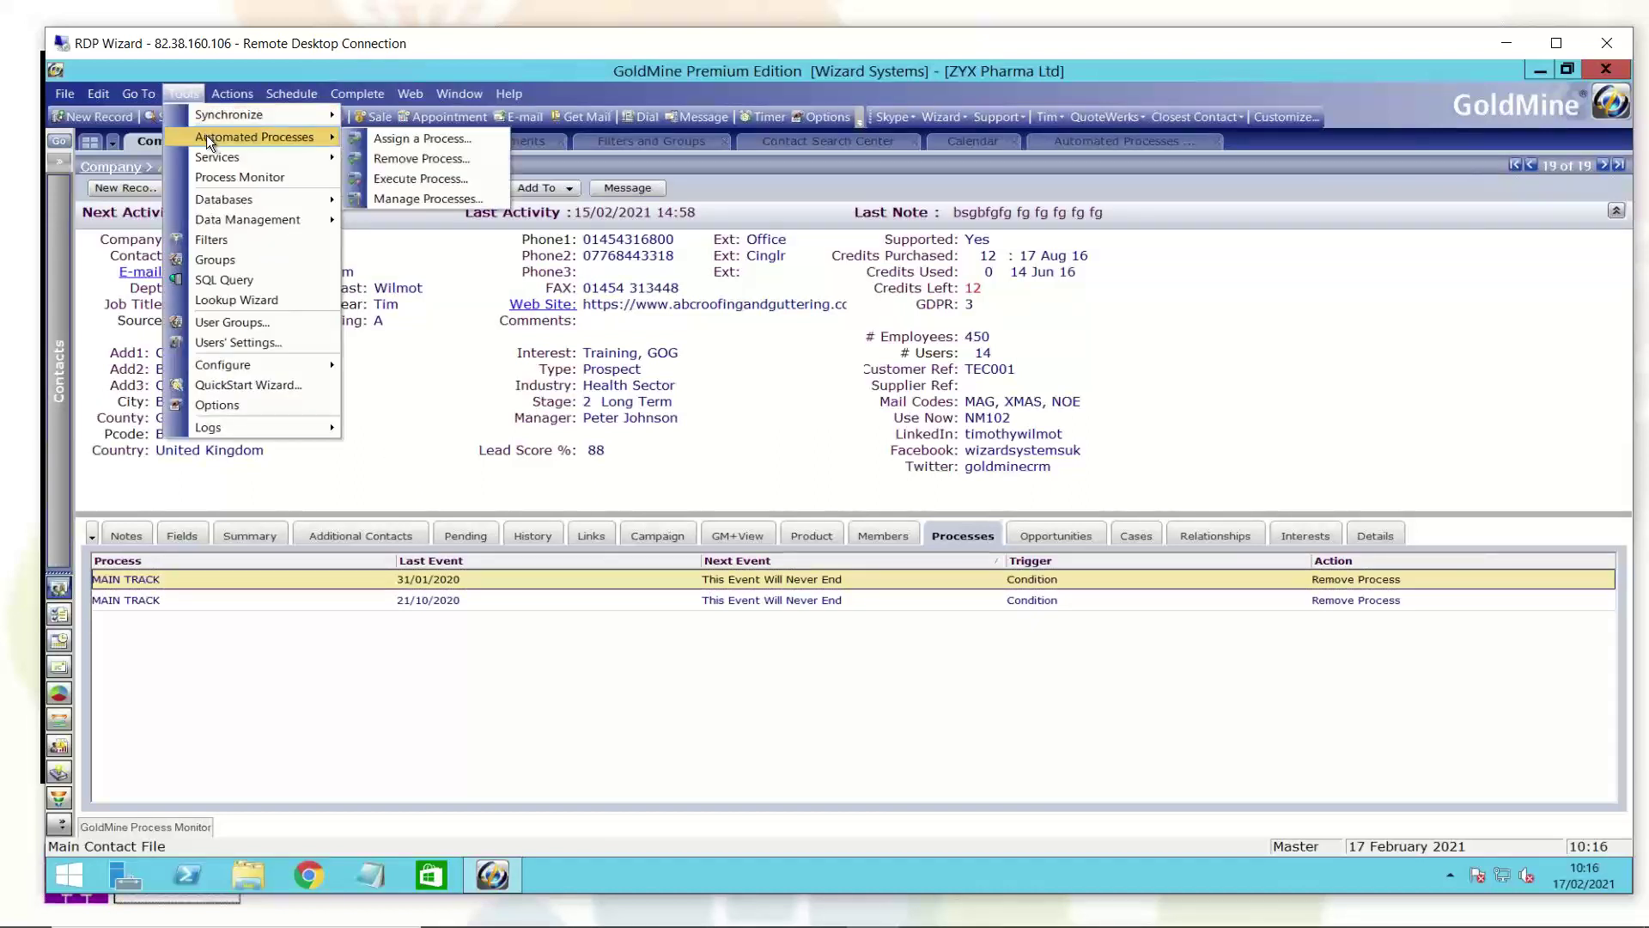
left_click(382, 140)
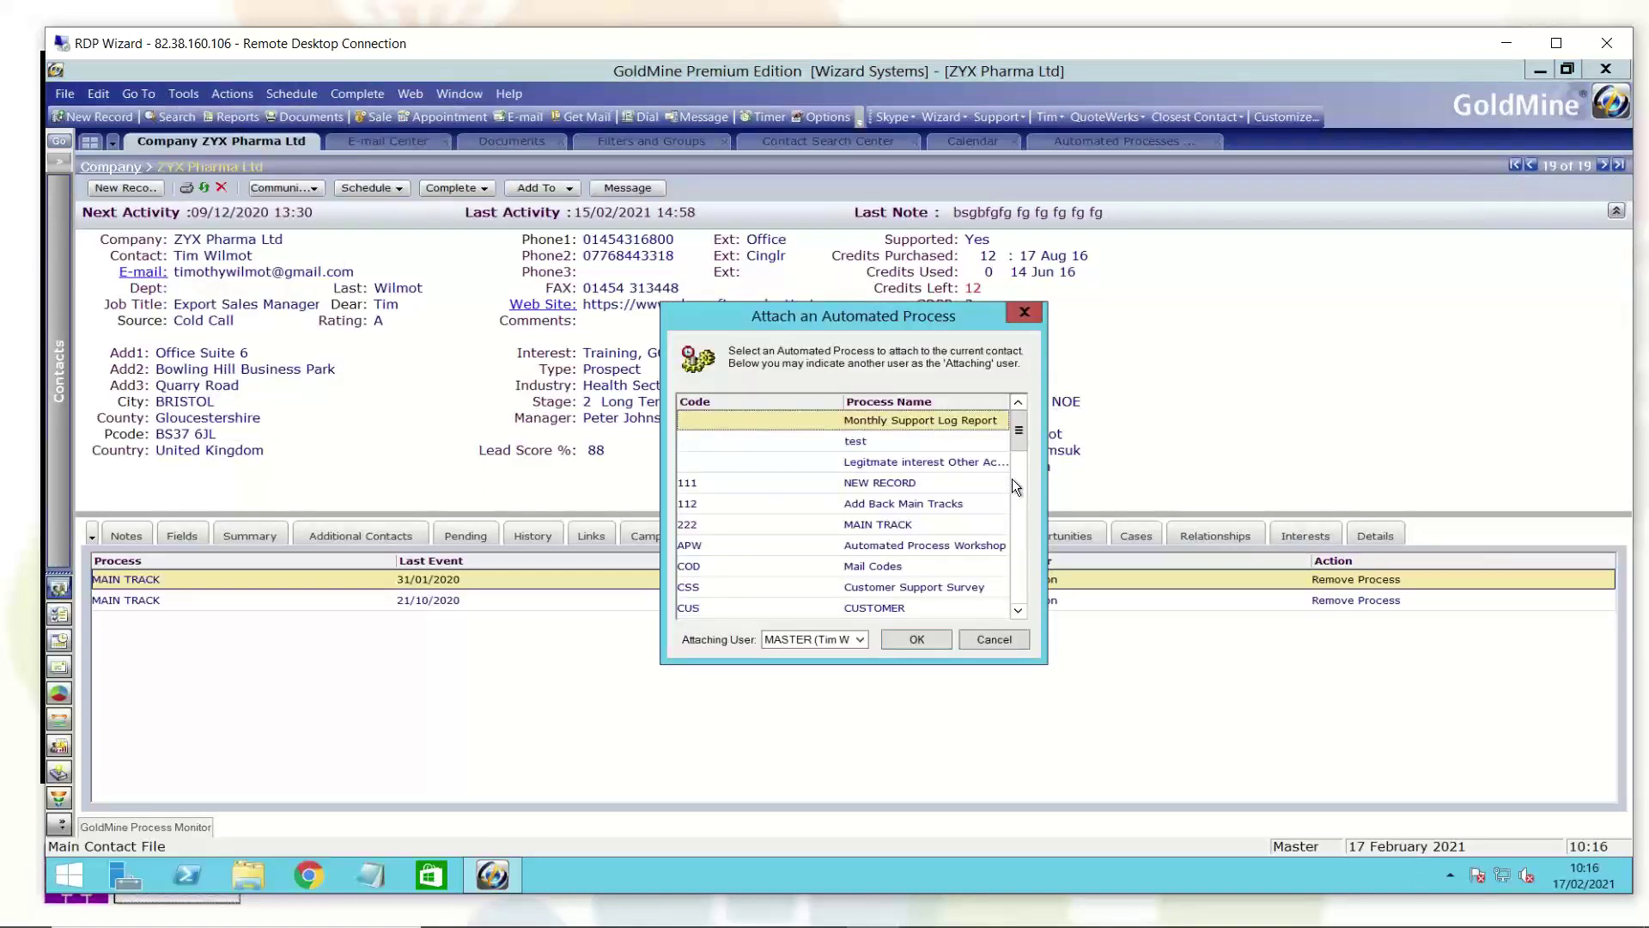
left_click_drag(1017, 433, 1004, 577)
left_click(880, 524)
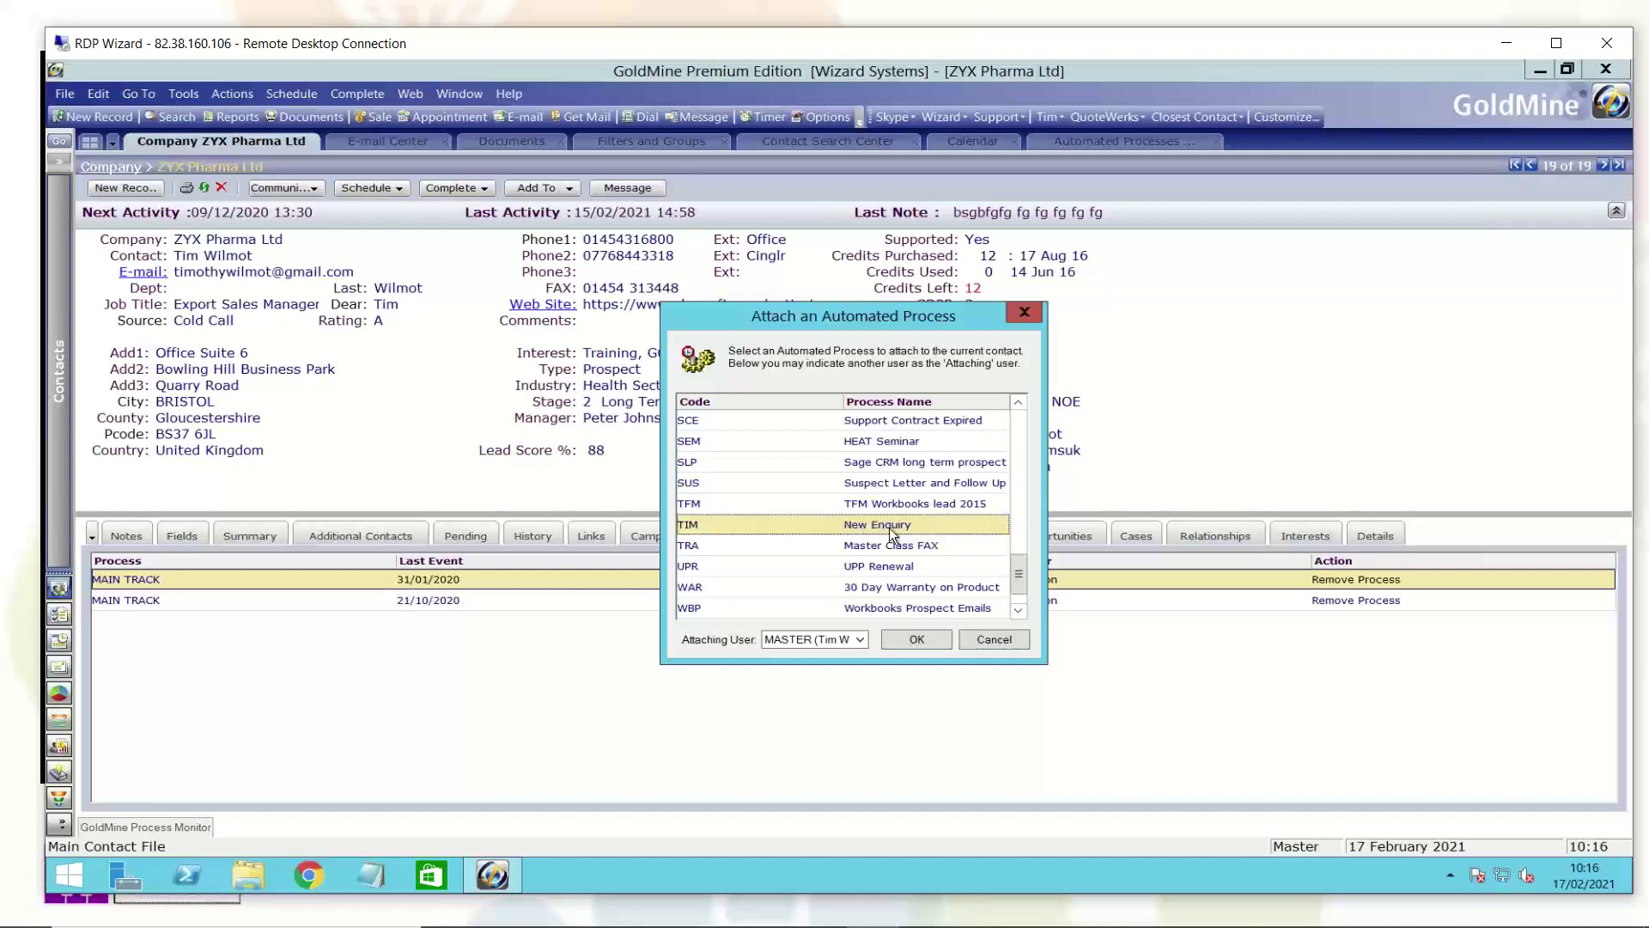
left_click(898, 637)
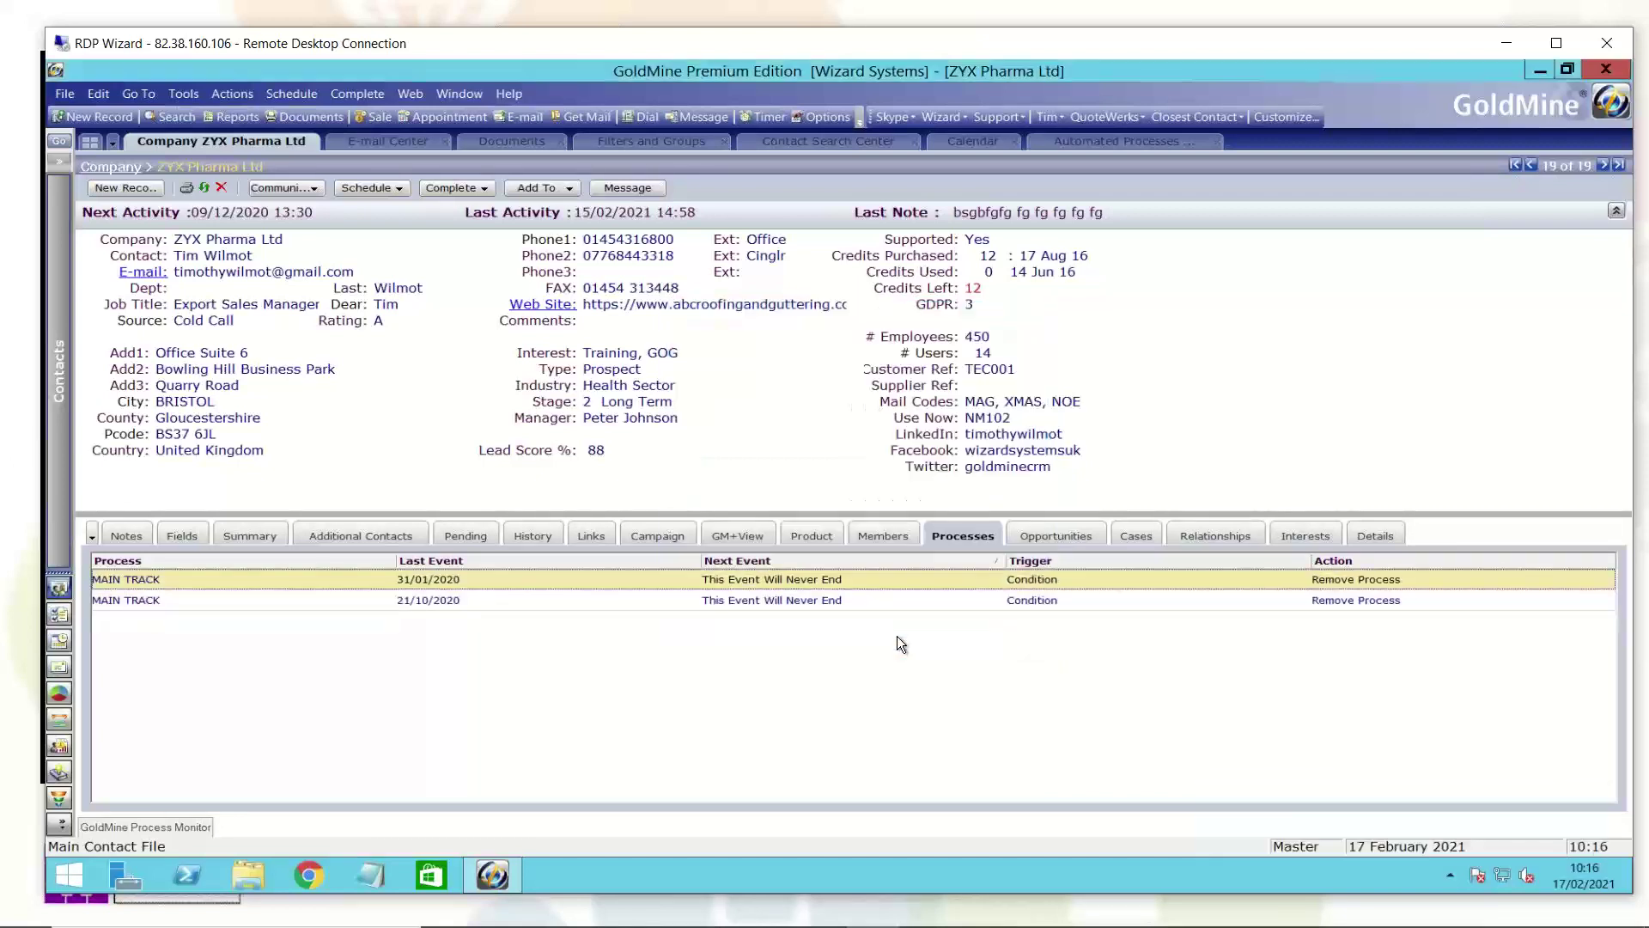
Step: Check History for the thank-you e-mail and Pending for the 22/02/2021 'New Enquiry - GoldMine' call
left_click(177, 825)
left_click(527, 535)
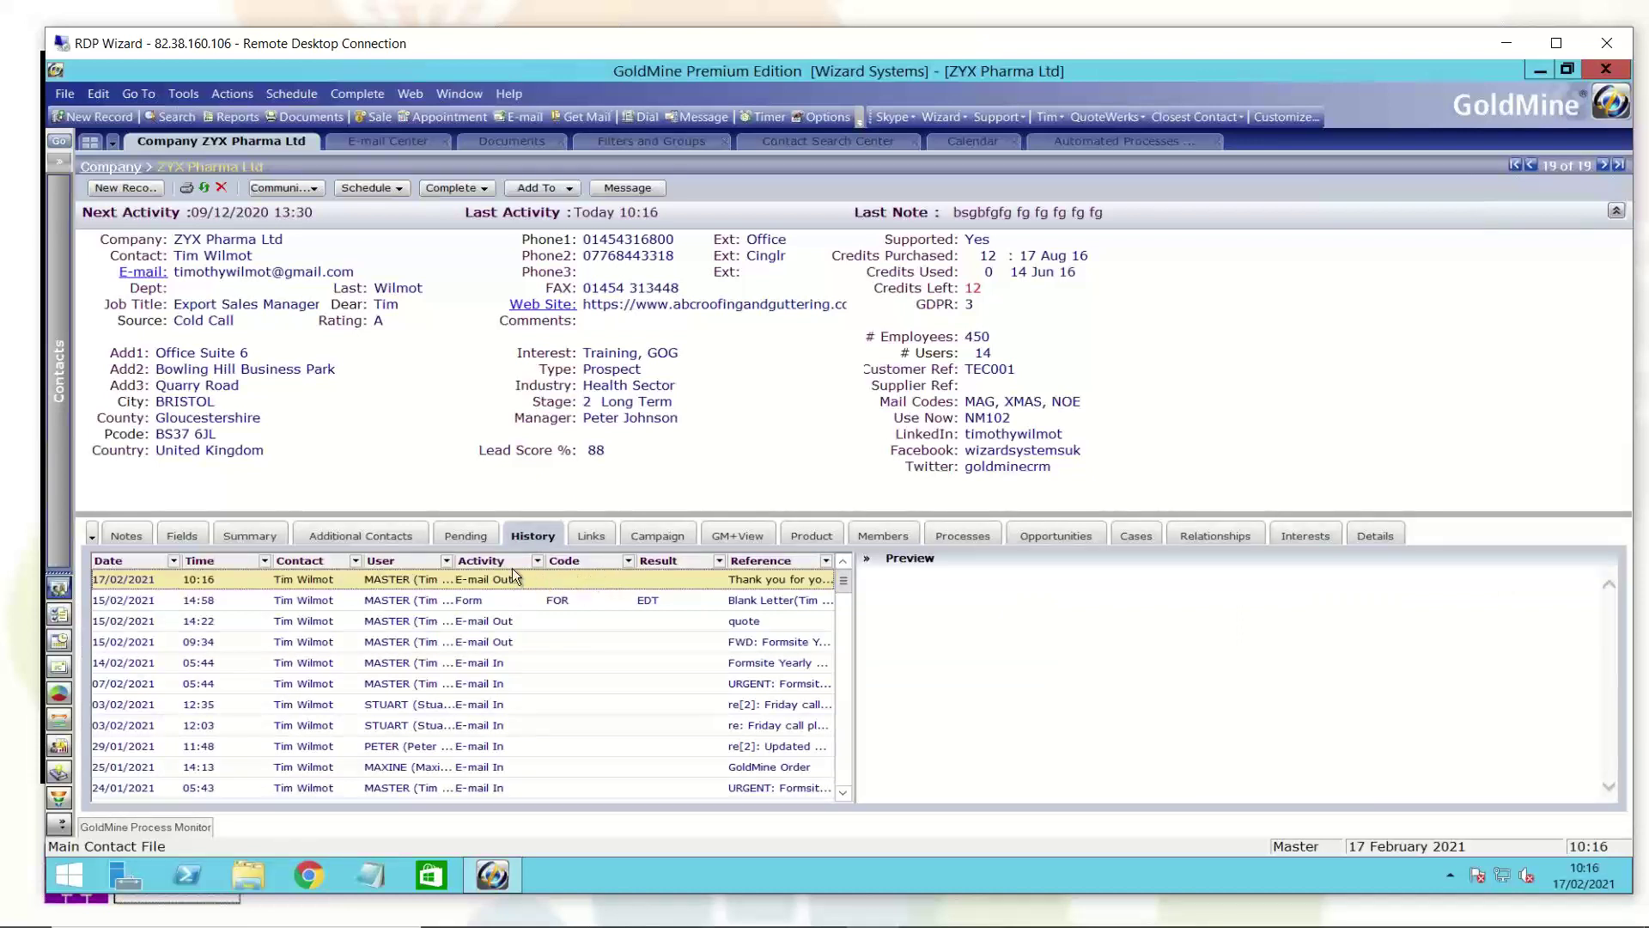
left_click(471, 534)
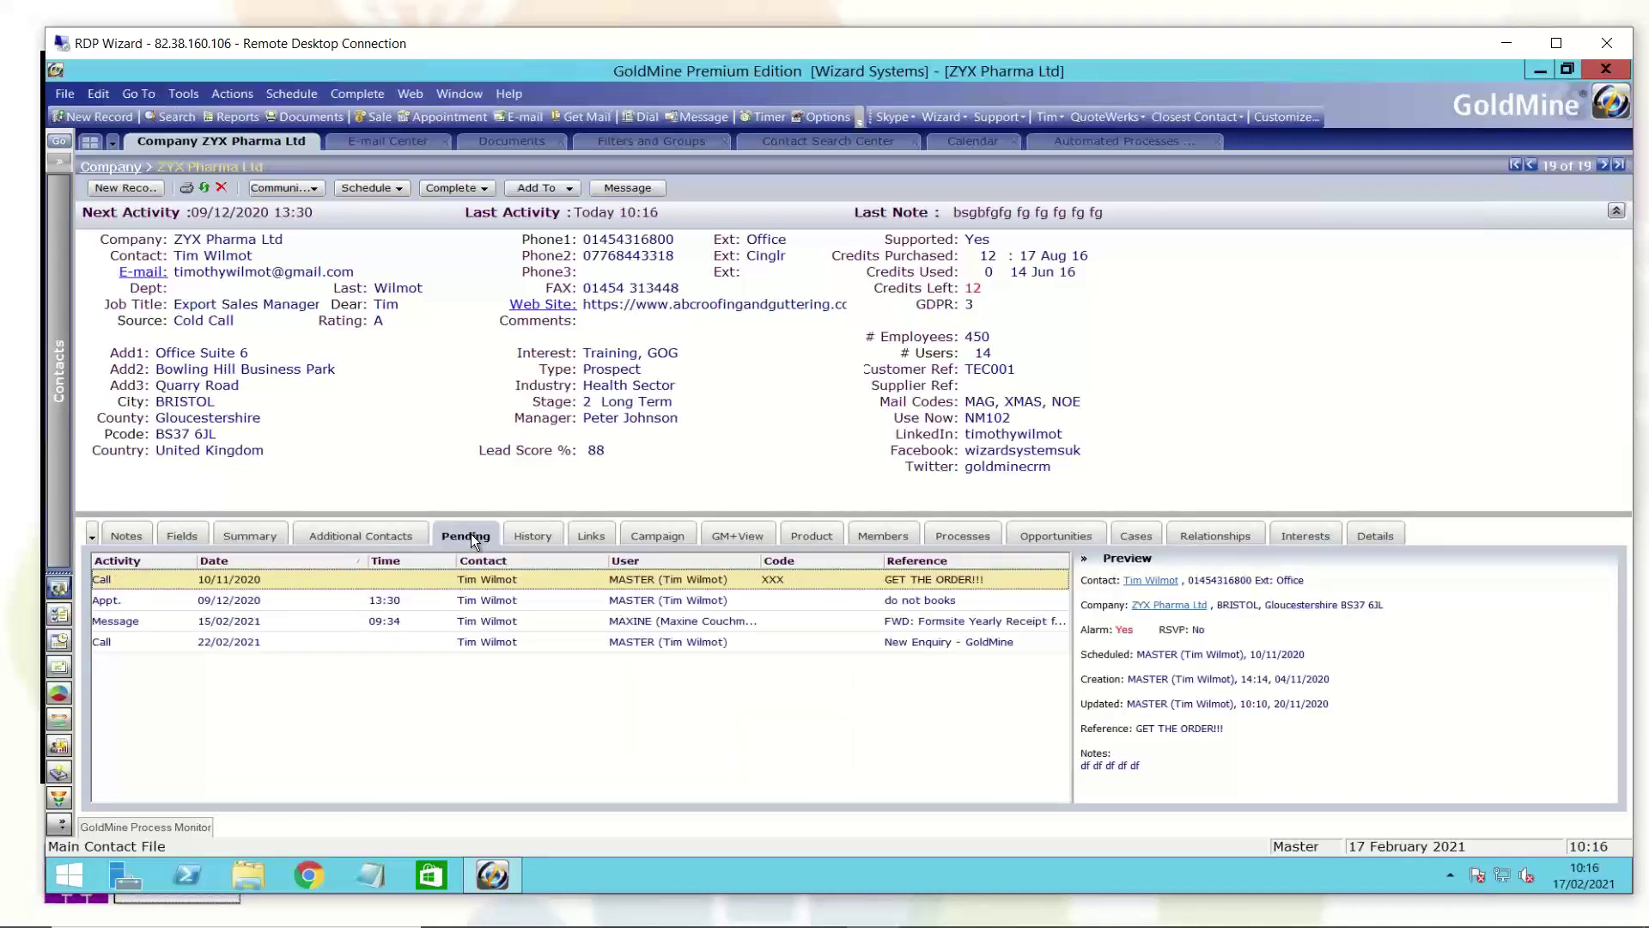
left_click(635, 643)
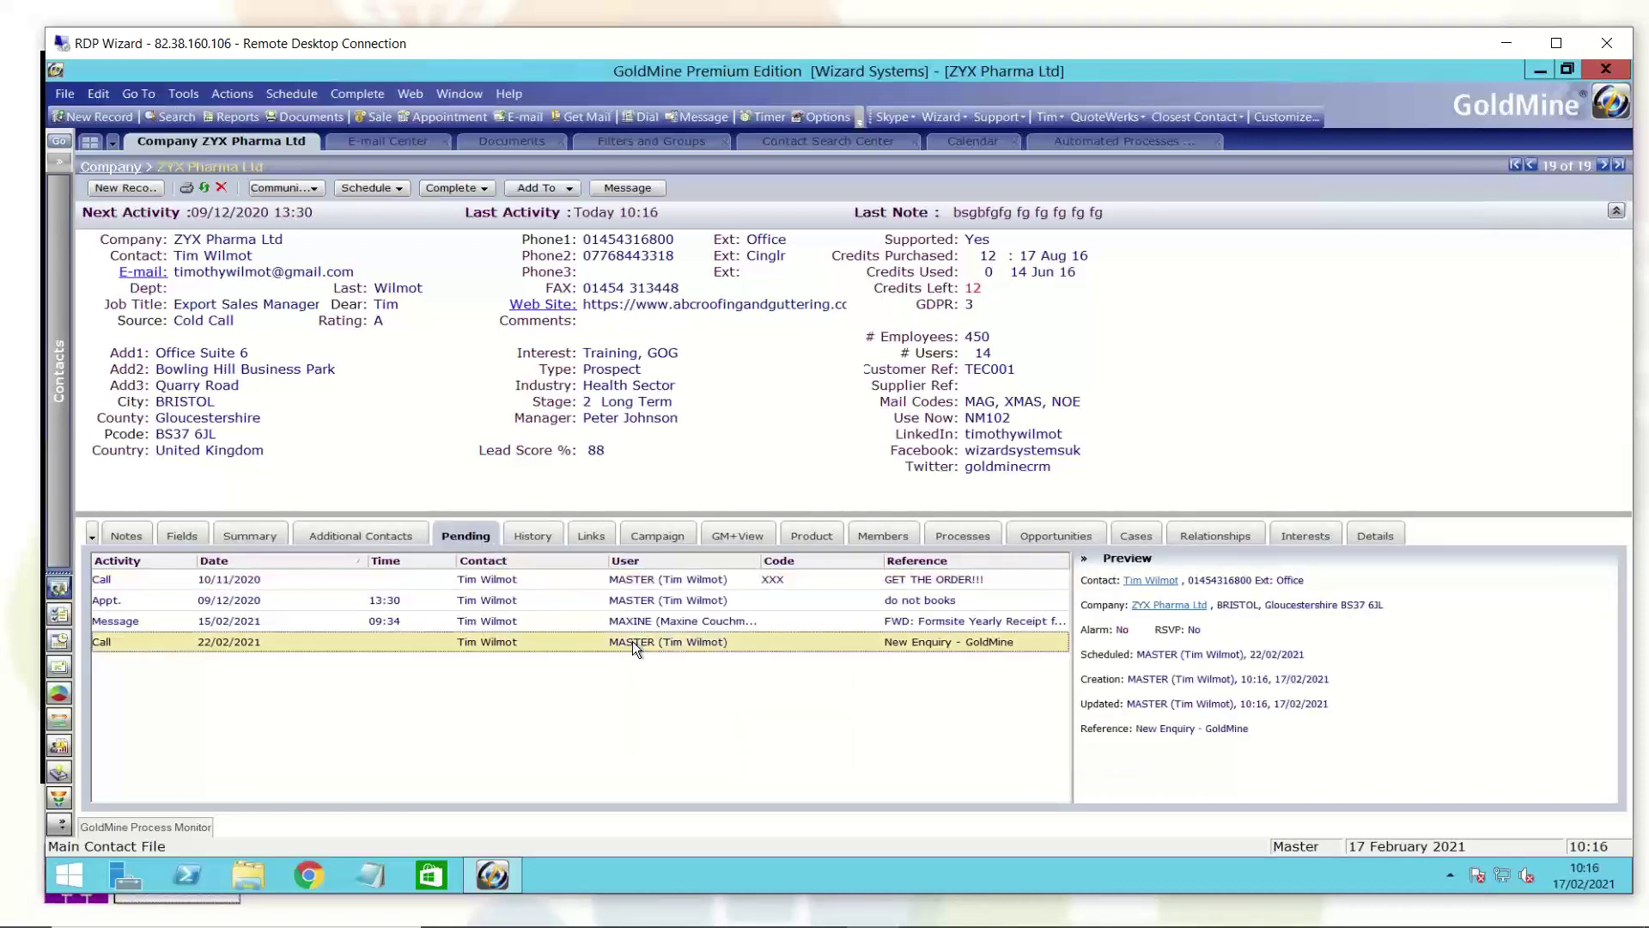